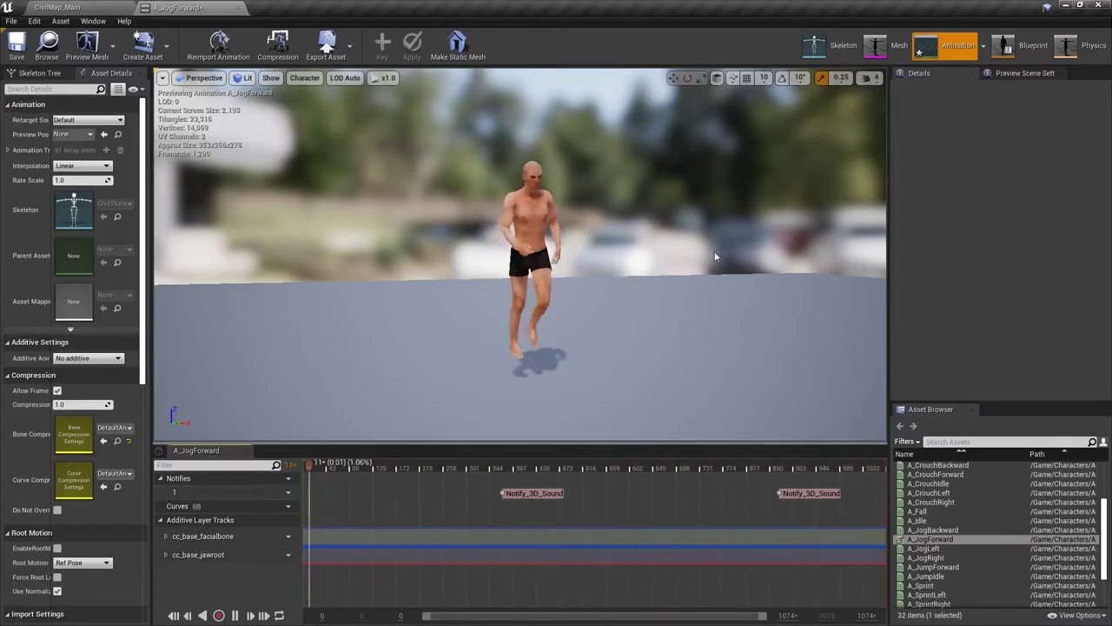
- Pause the jog preview and add a Play Sound notify on the Notifies track
left_click(234, 614)
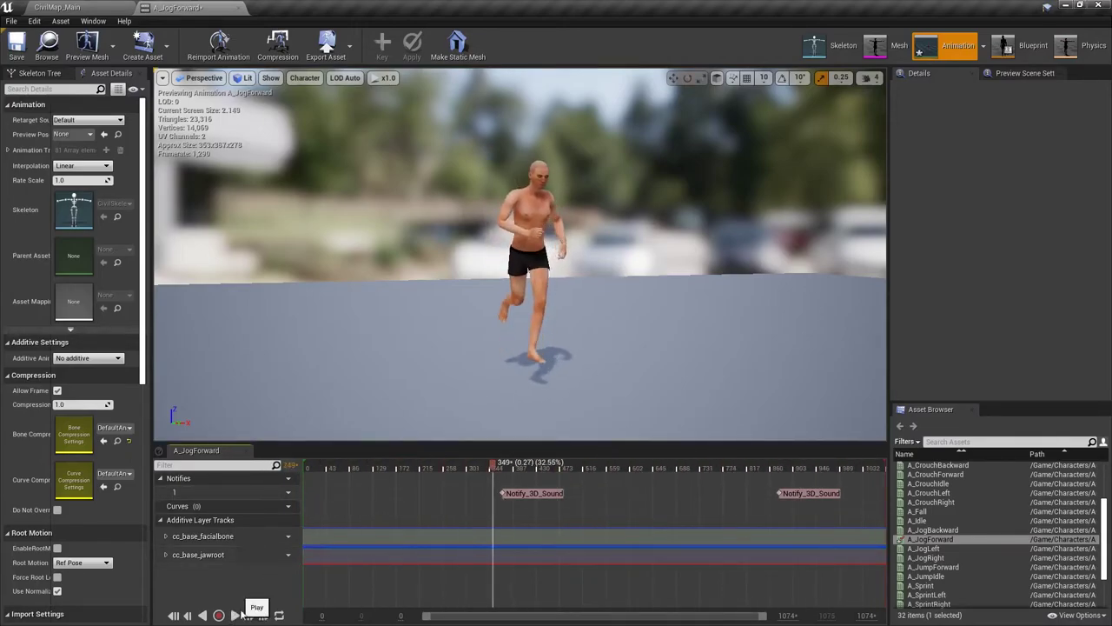
right_click(366, 488)
mouse_move(385, 516)
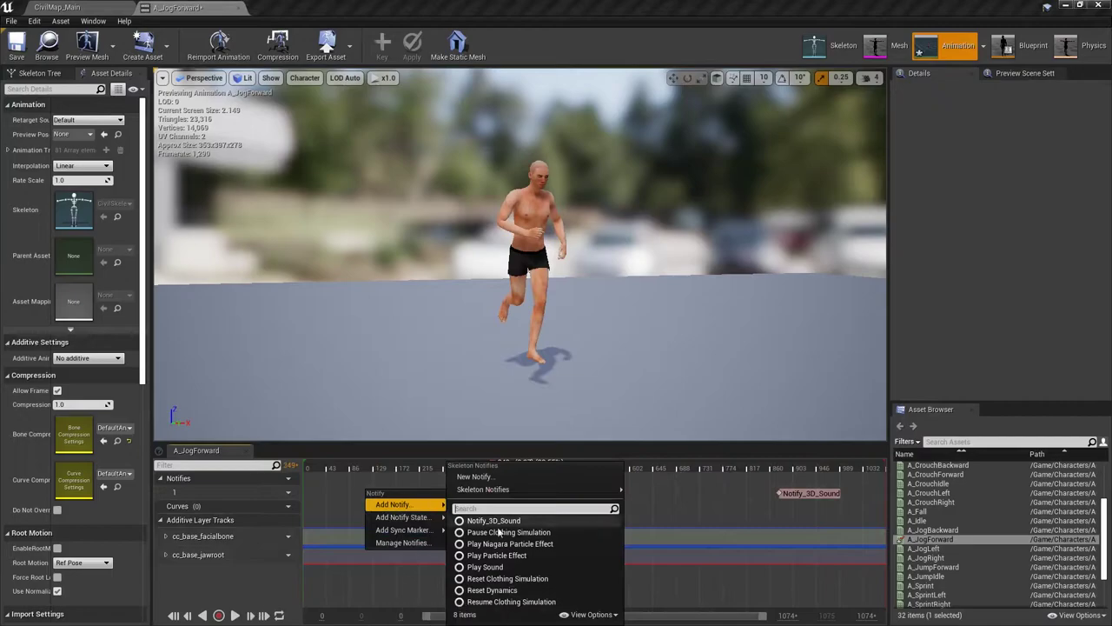
left_click(479, 570)
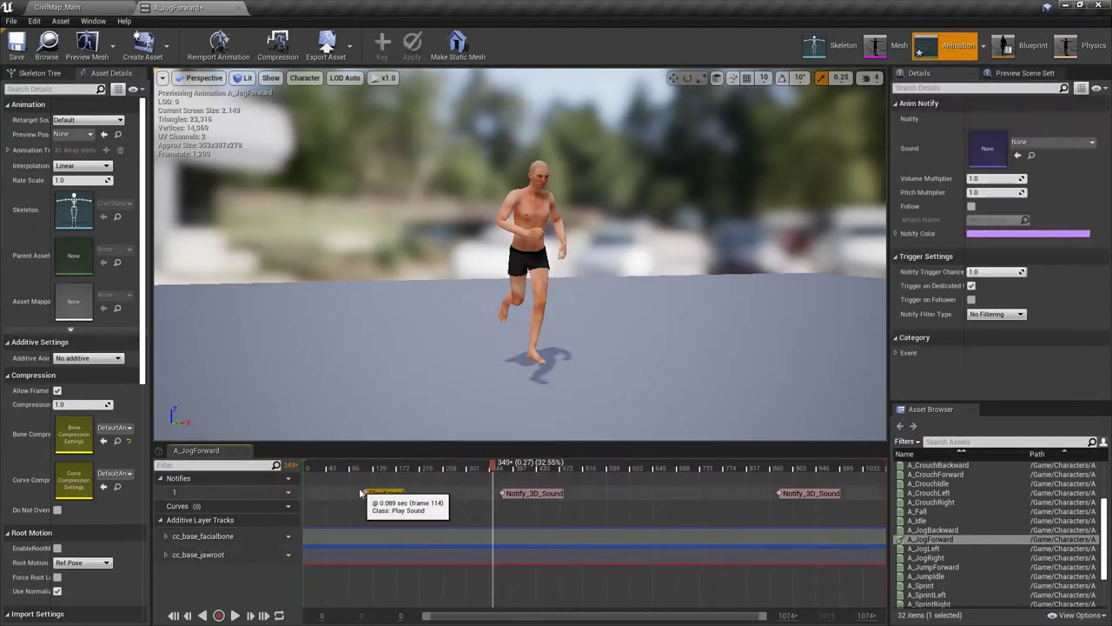
left_click(366, 470)
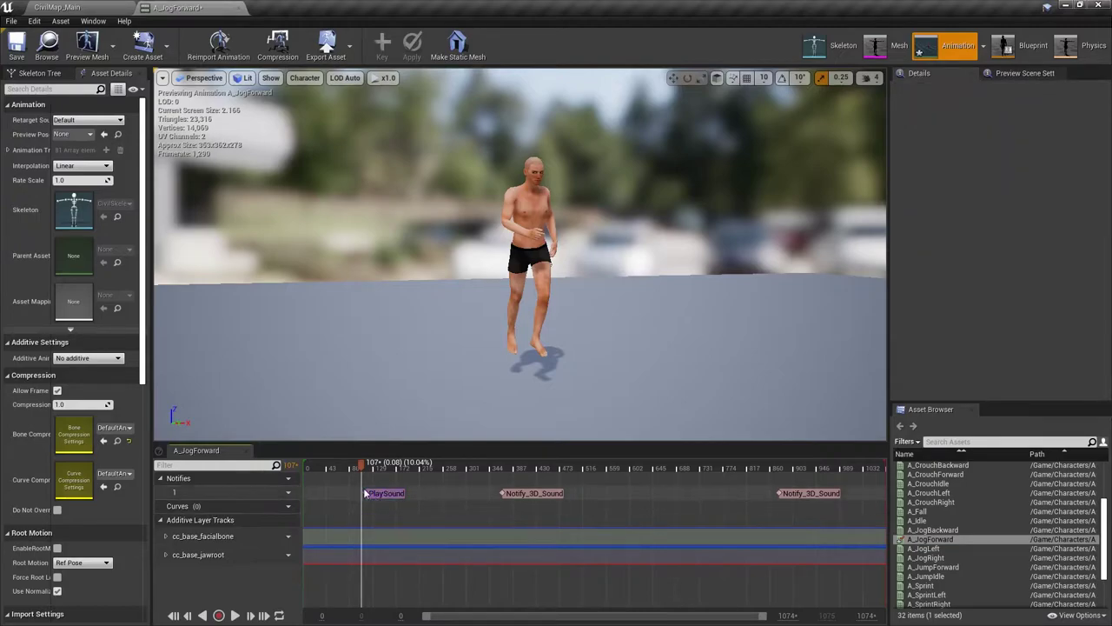
- Delete the Play Sound notify and the Notify_3D_Sound notifies near frames 368 and 900
key("Delete")
left_click(519, 494)
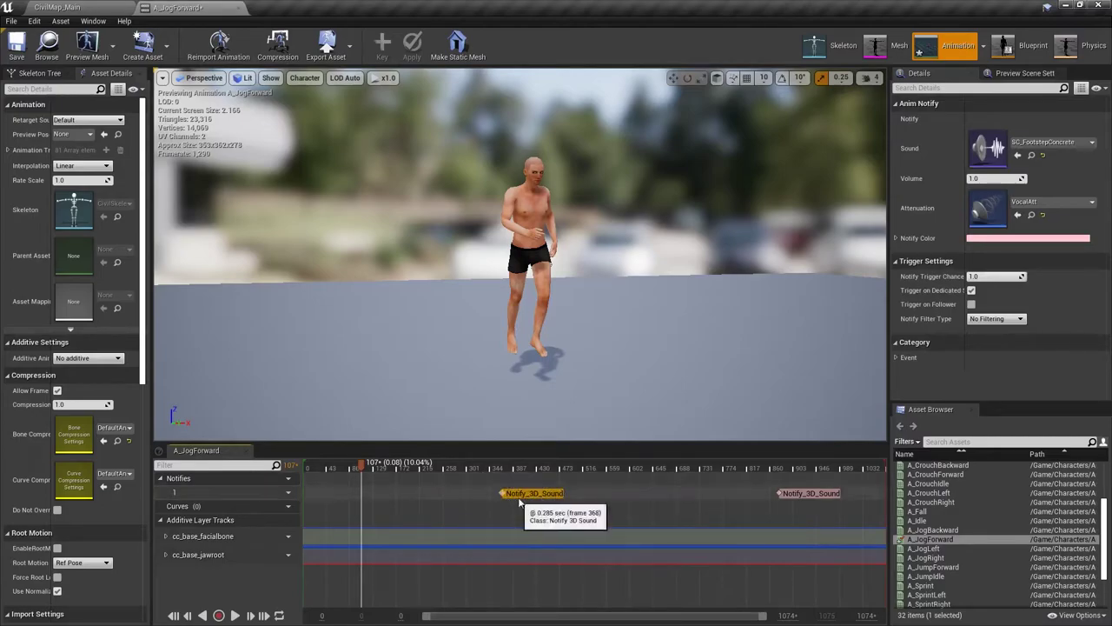
key("Delete")
left_click(797, 492)
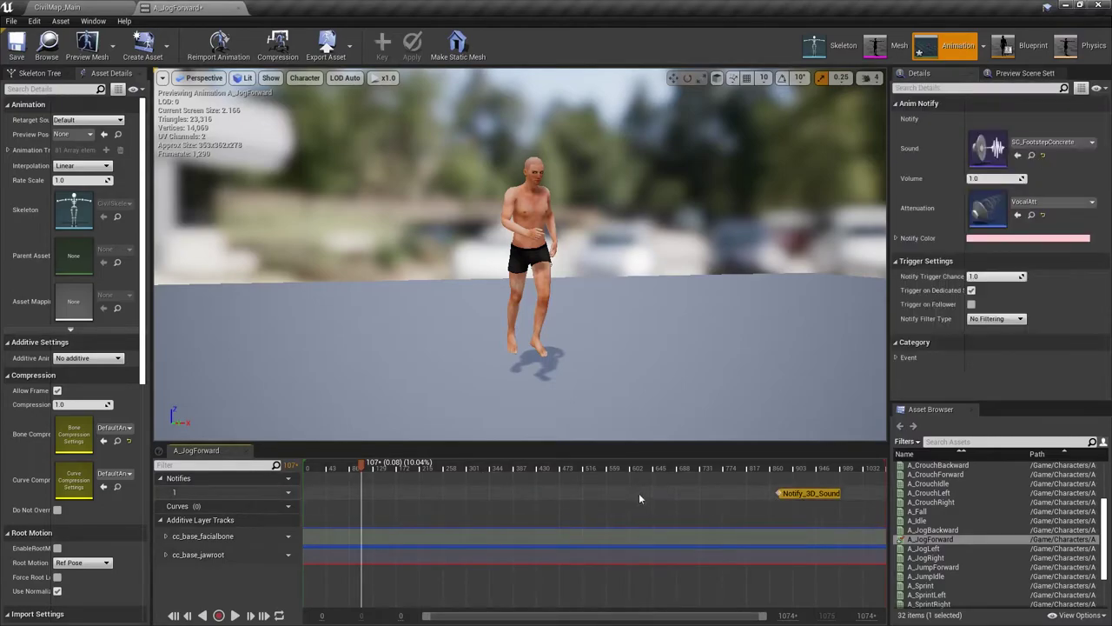
key("Delete")
- In CivilMap_Main, open the Concrete folder and inspect SC_FootstepConcrete's Random node and waves
left_click(57, 7)
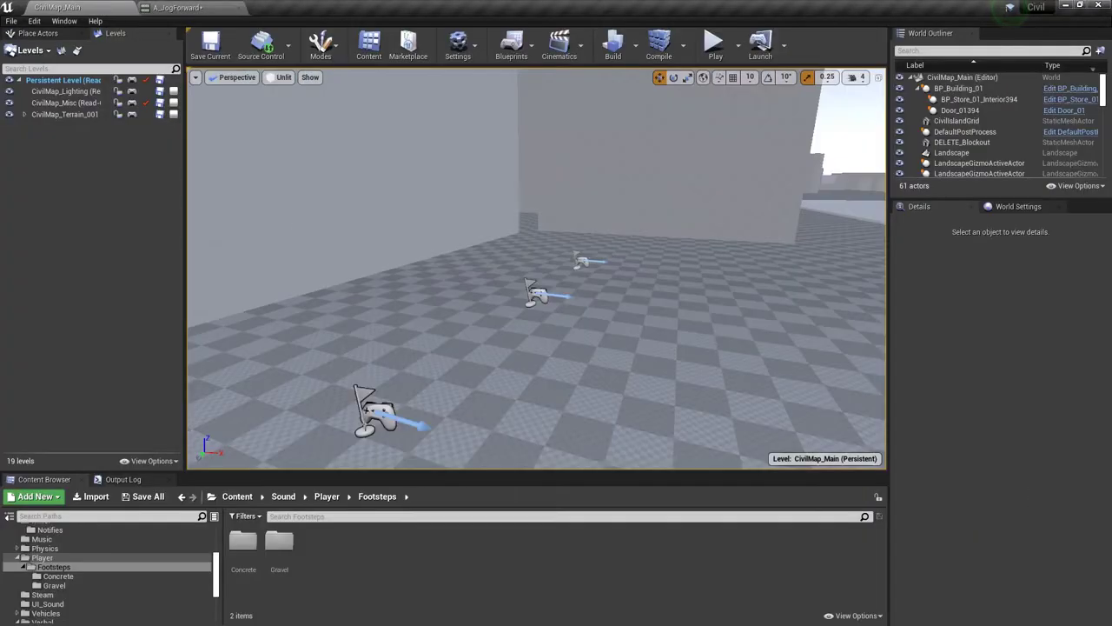
double_click(243, 541)
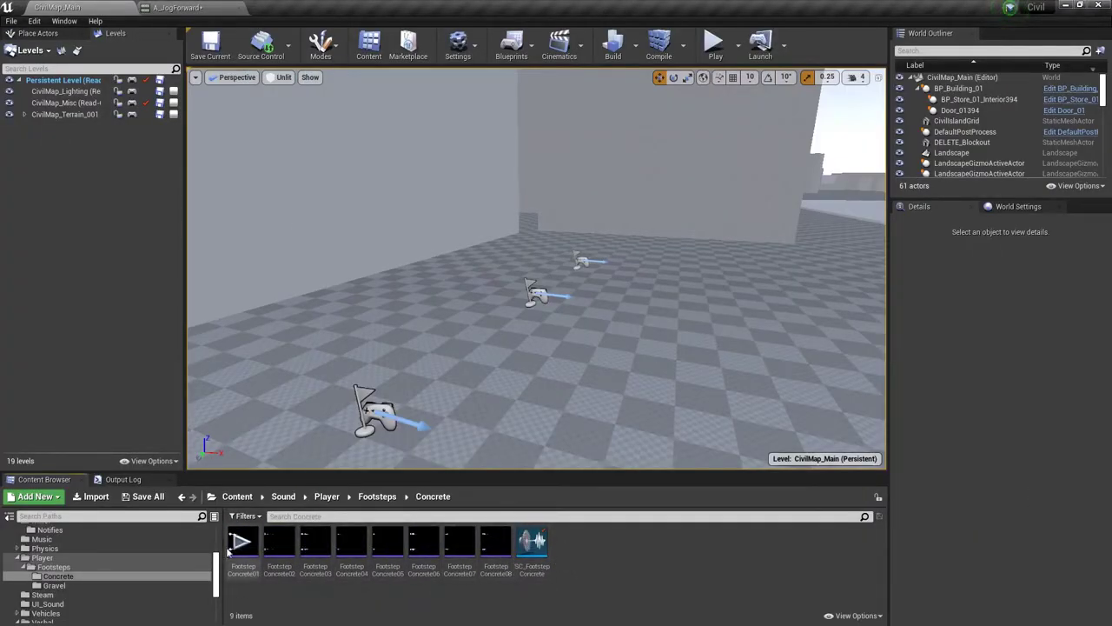
left_click(541, 563)
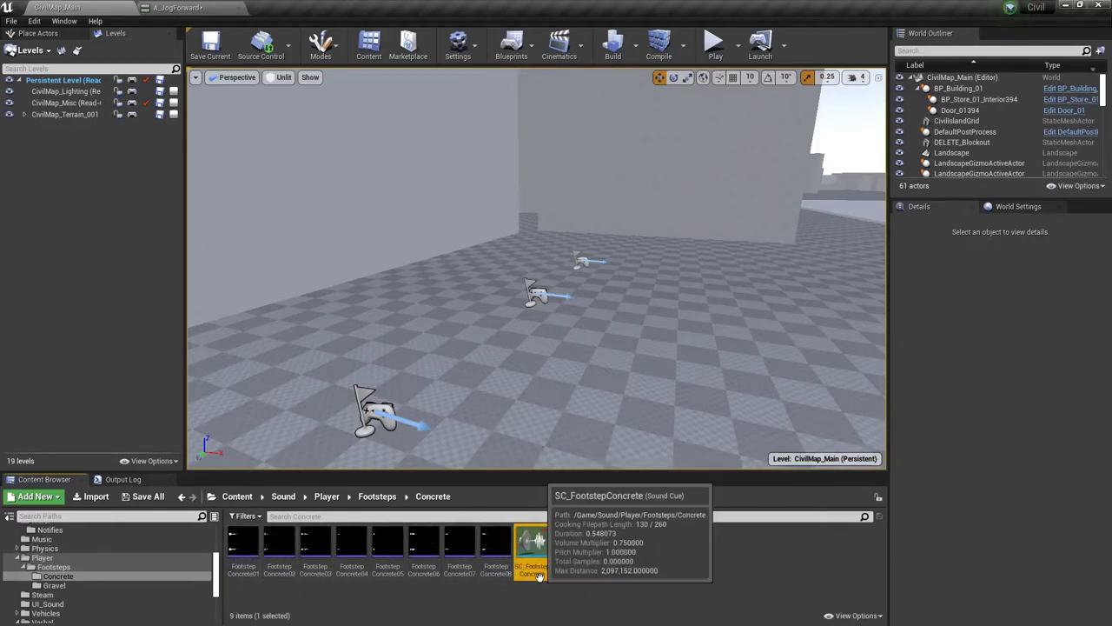
double_click(533, 552)
left_click(661, 382)
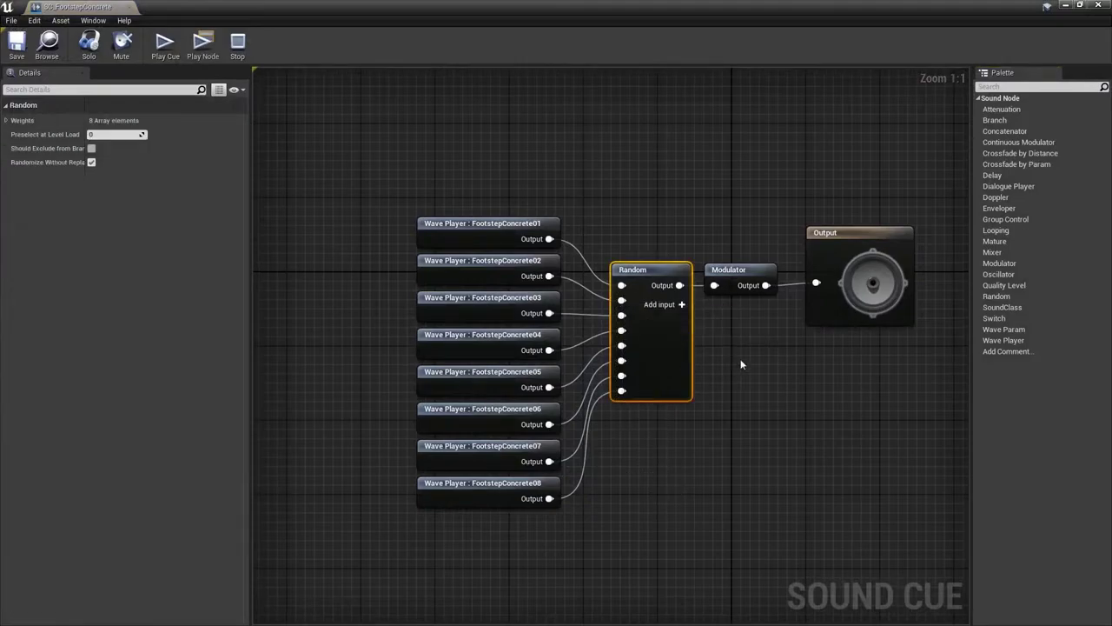
left_click(692, 424)
left_click_drag(376, 137, 765, 506)
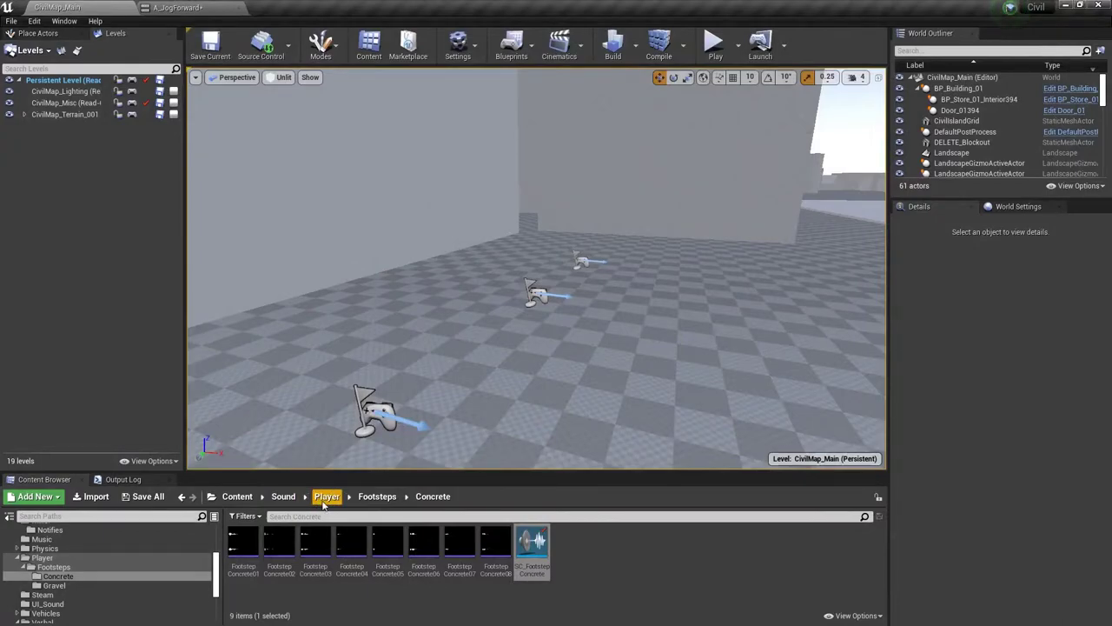
- Navigate to the Sound/Mixer/Notifies folder
left_click(286, 497)
double_click(315, 543)
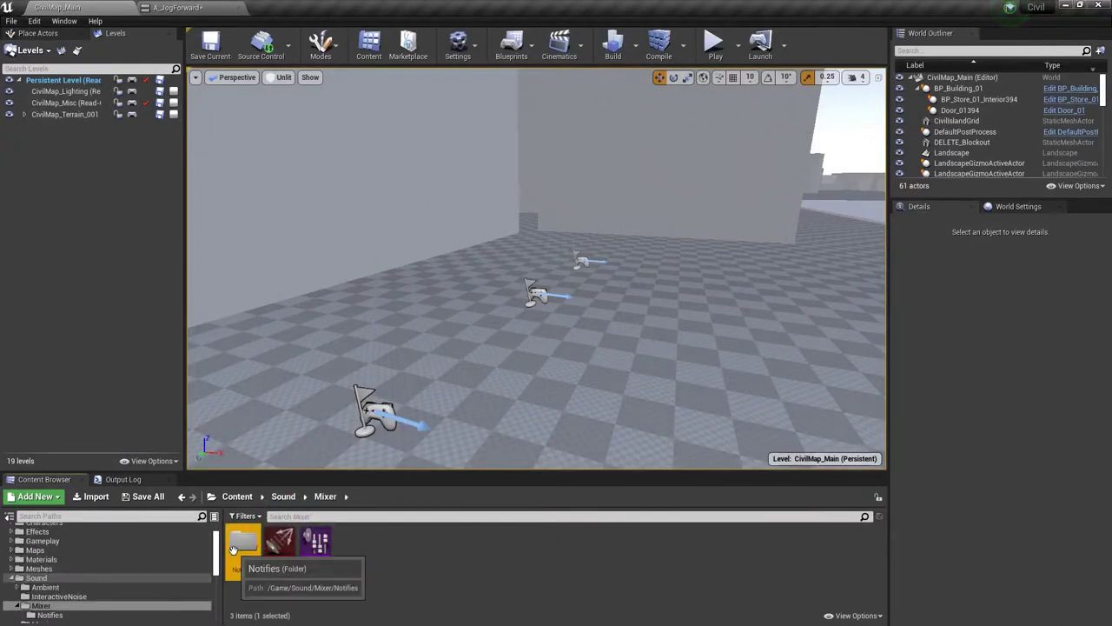
double_click(243, 543)
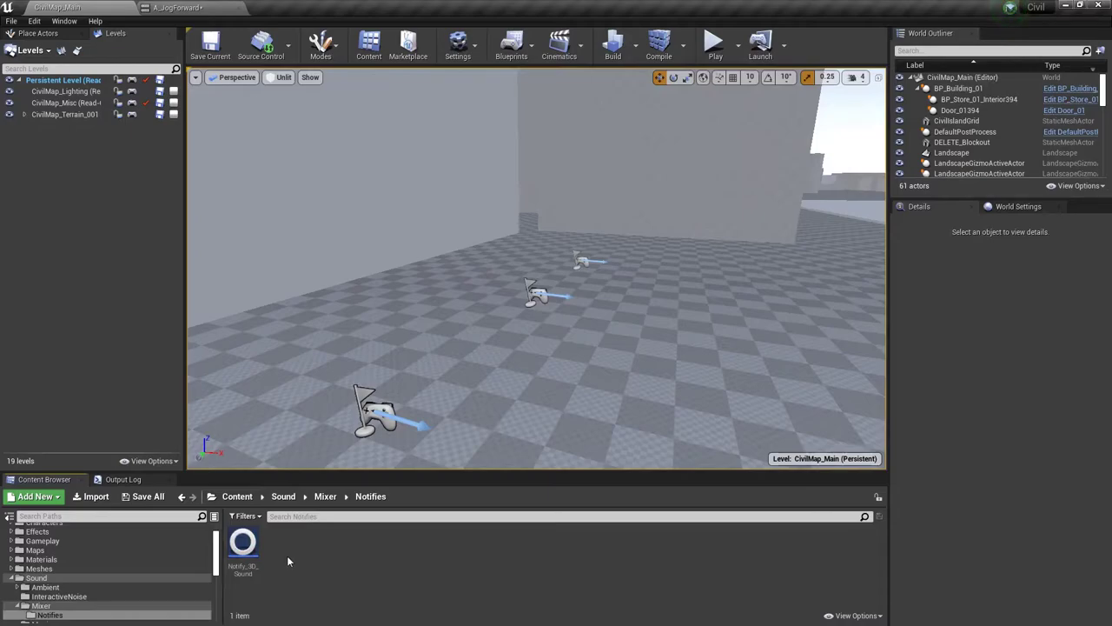
- Create an AnimNotify-based Blueprint class named Notify_Footstep
right_click(288, 558)
left_click(340, 284)
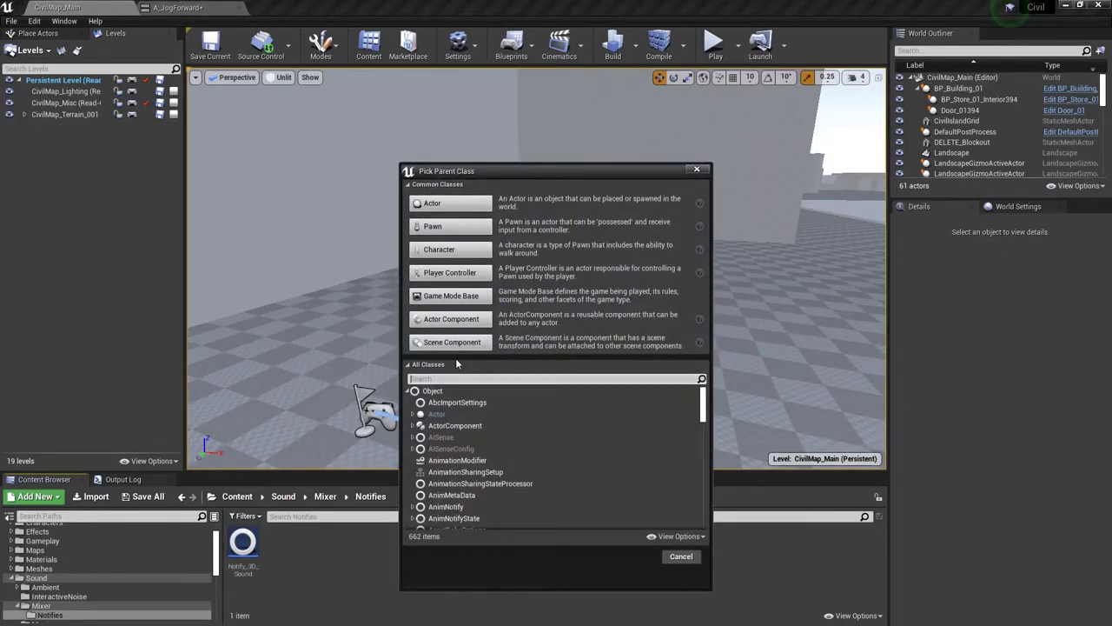
type("anim notif")
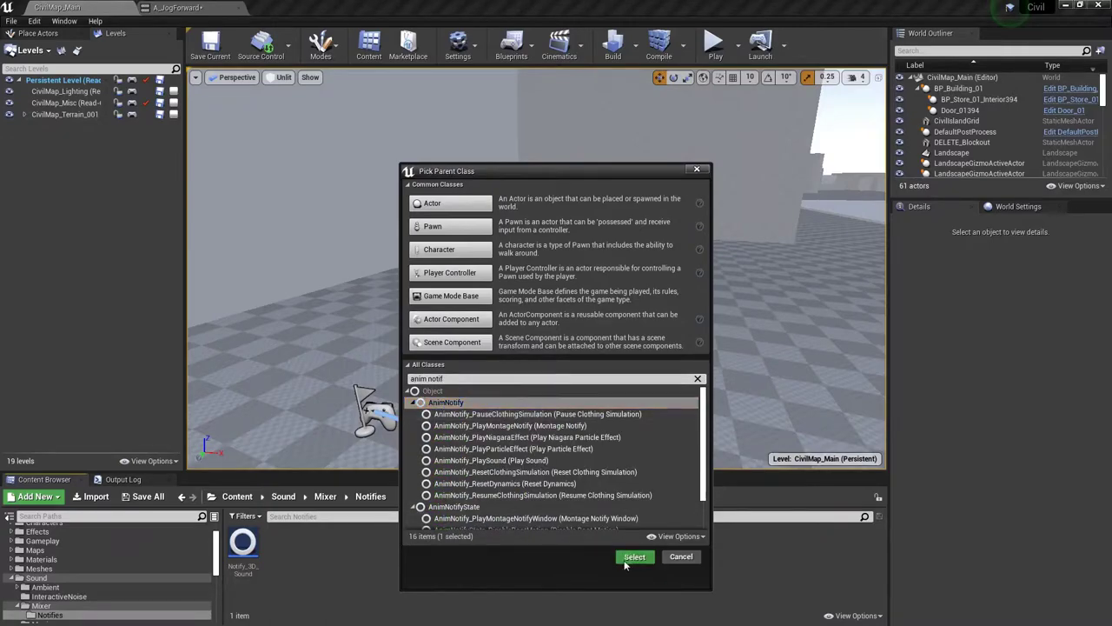
left_click(626, 563)
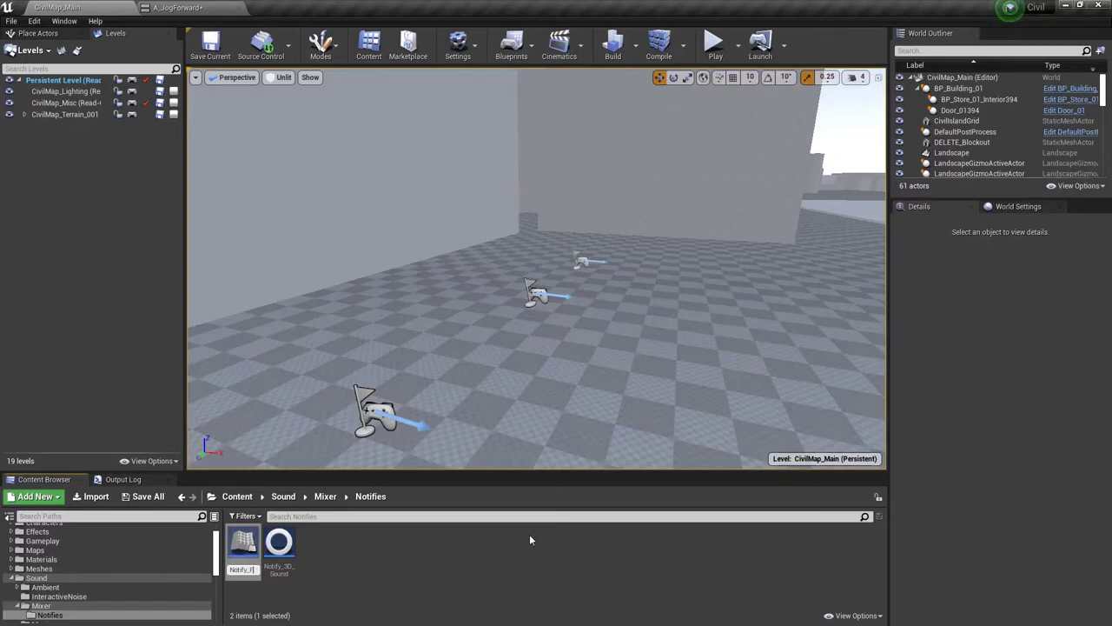
type("p")
key("Return")
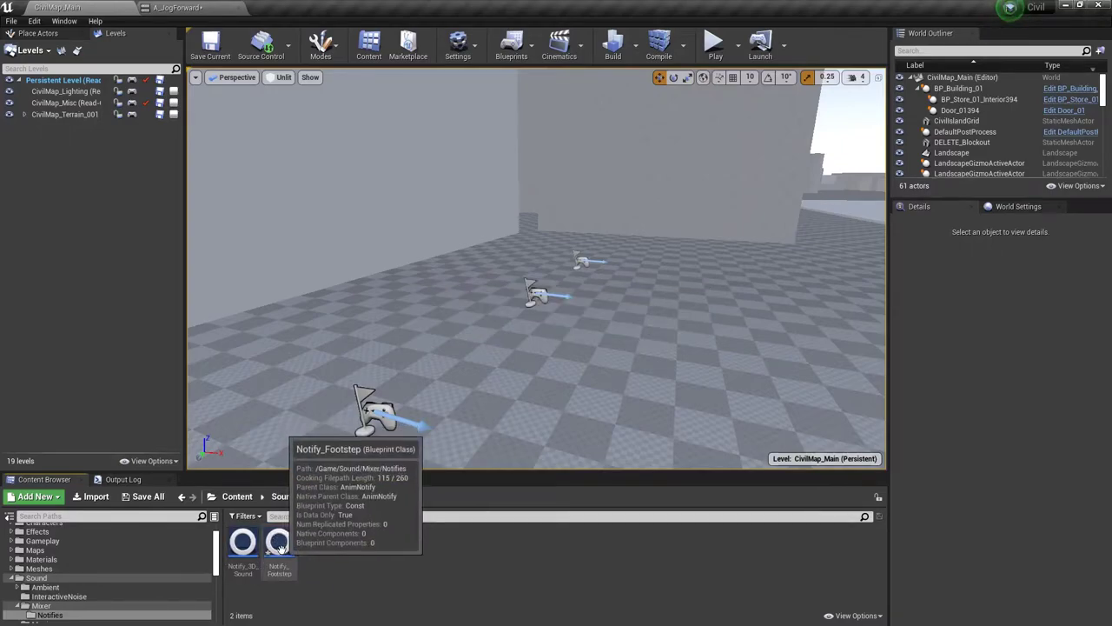
- Open Notify_Footstep and override the Received Notify function
double_click(276, 545)
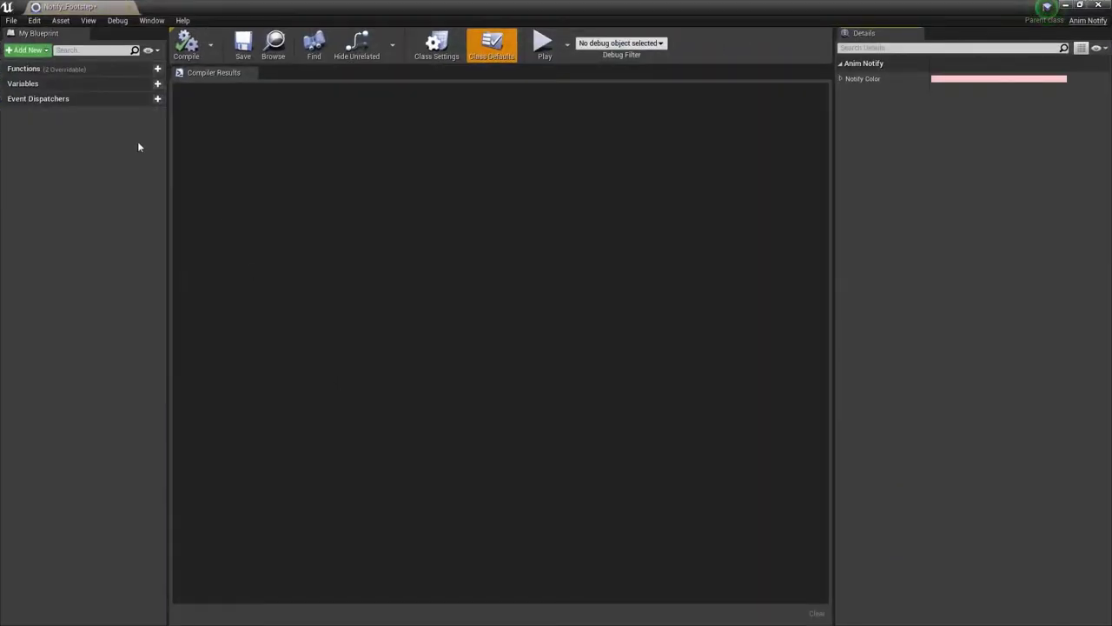
left_click(102, 75)
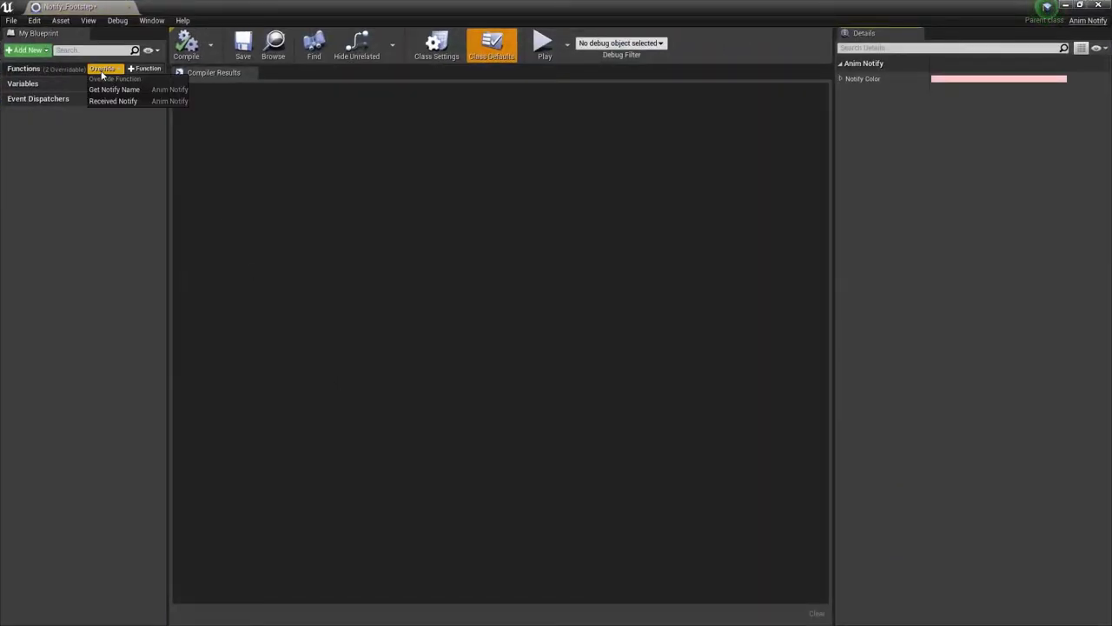
left_click(117, 101)
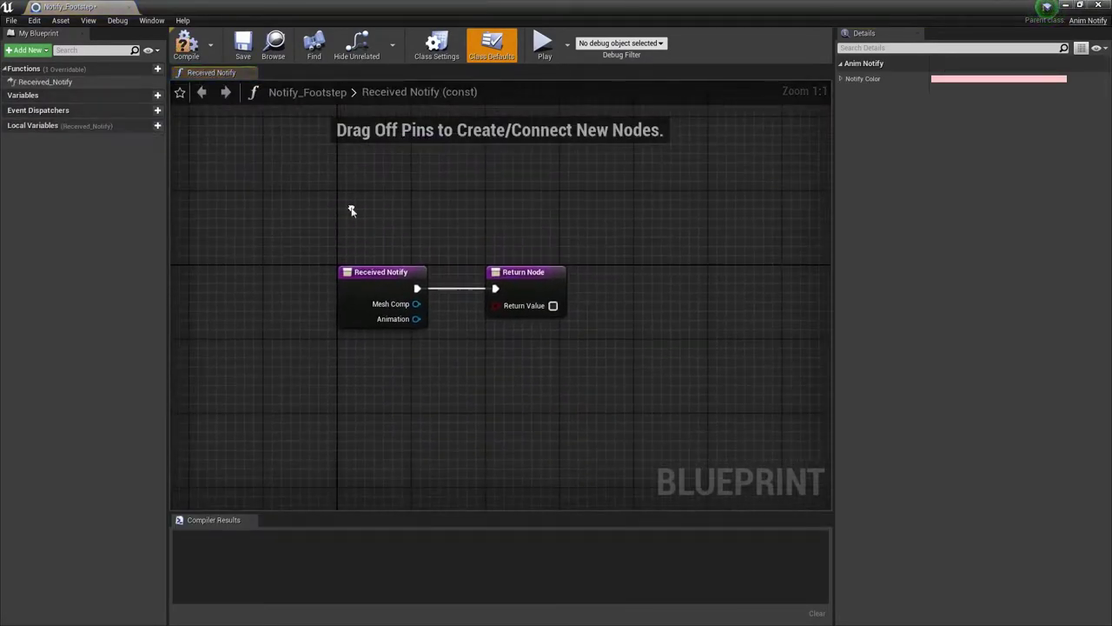
key("ctrl+a")
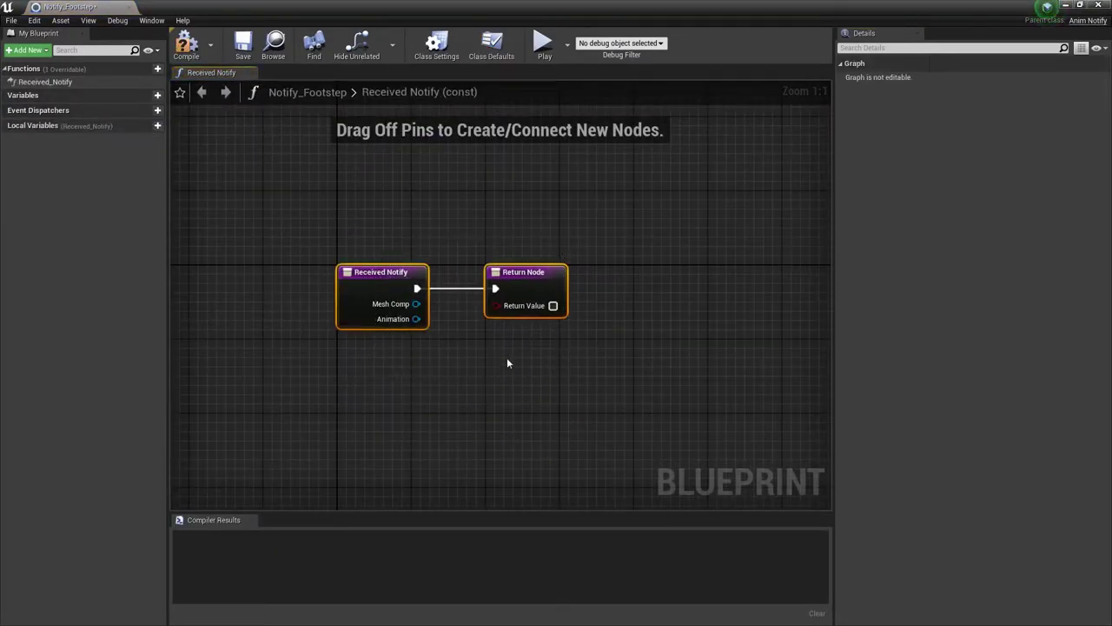
left_click(206, 103)
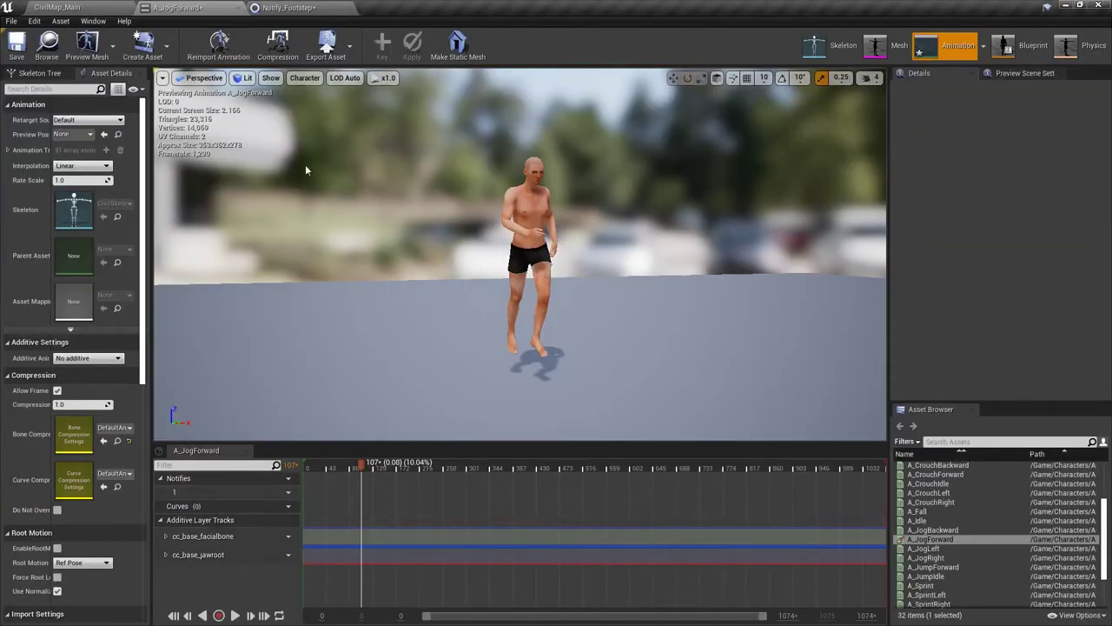
left_click(295, 6)
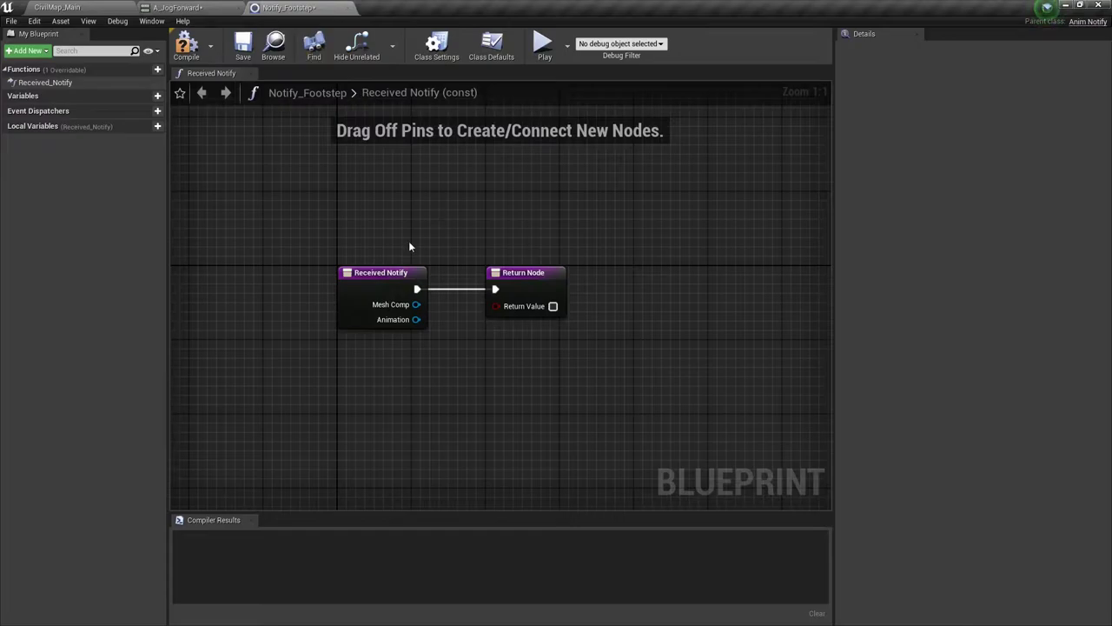
- Add a GetWorldLocation node fed by Mesh Comp
right_click_drag(410, 246, 358, 245)
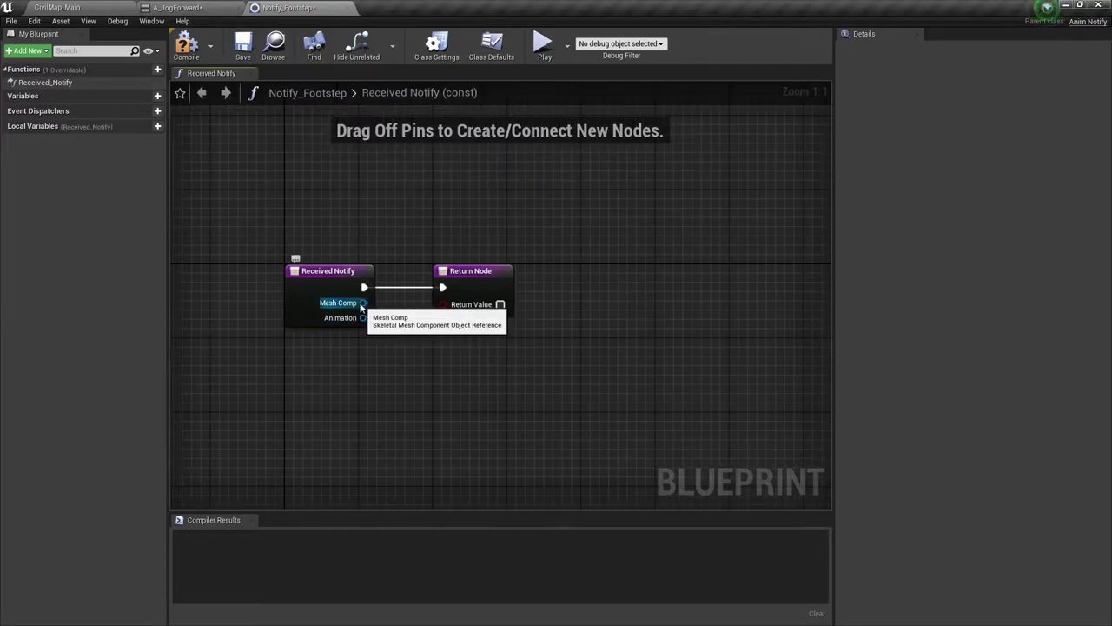
left_click_drag(363, 302, 404, 354)
type("get l")
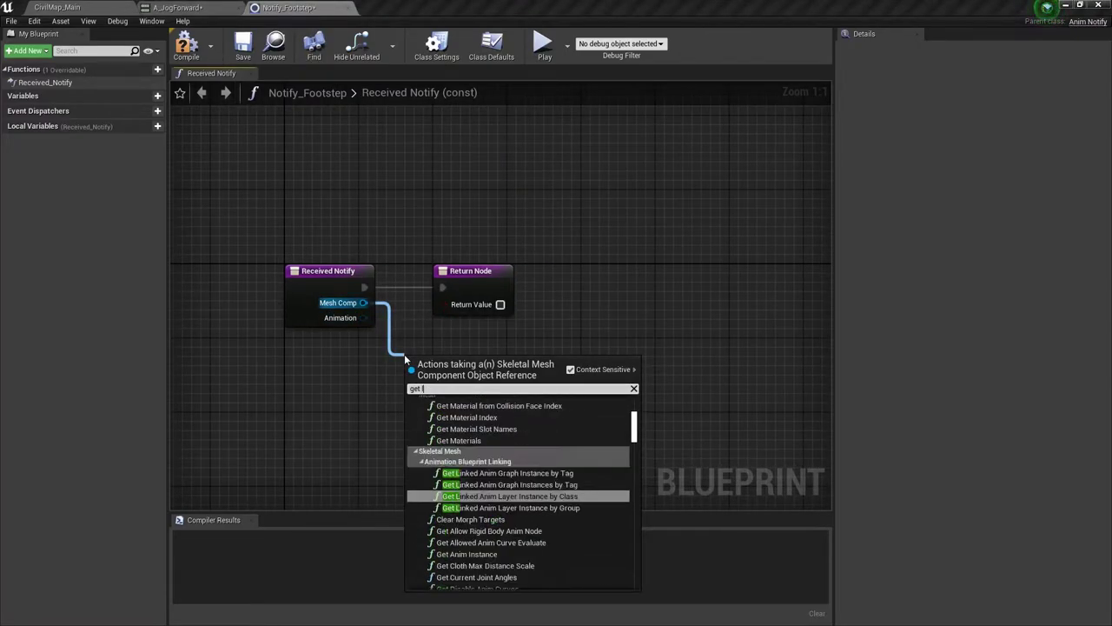
type("ocation")
key("Return")
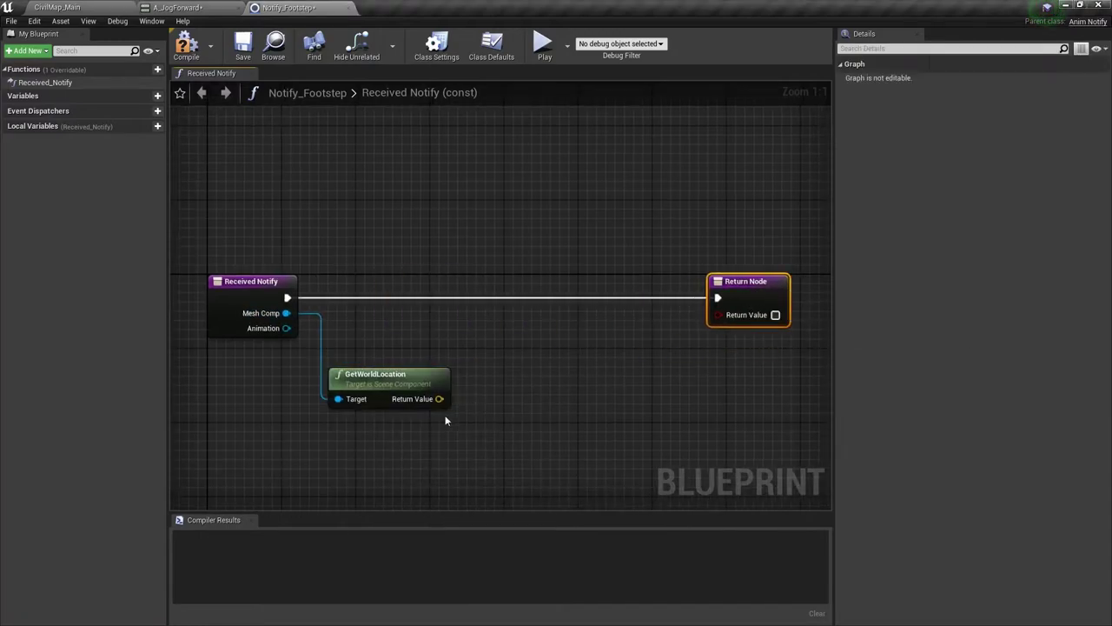
- Add a Play Sound at Location node at that location, driven by Received Notify's execution
left_click_drag(439, 399, 451, 395)
type("play sound")
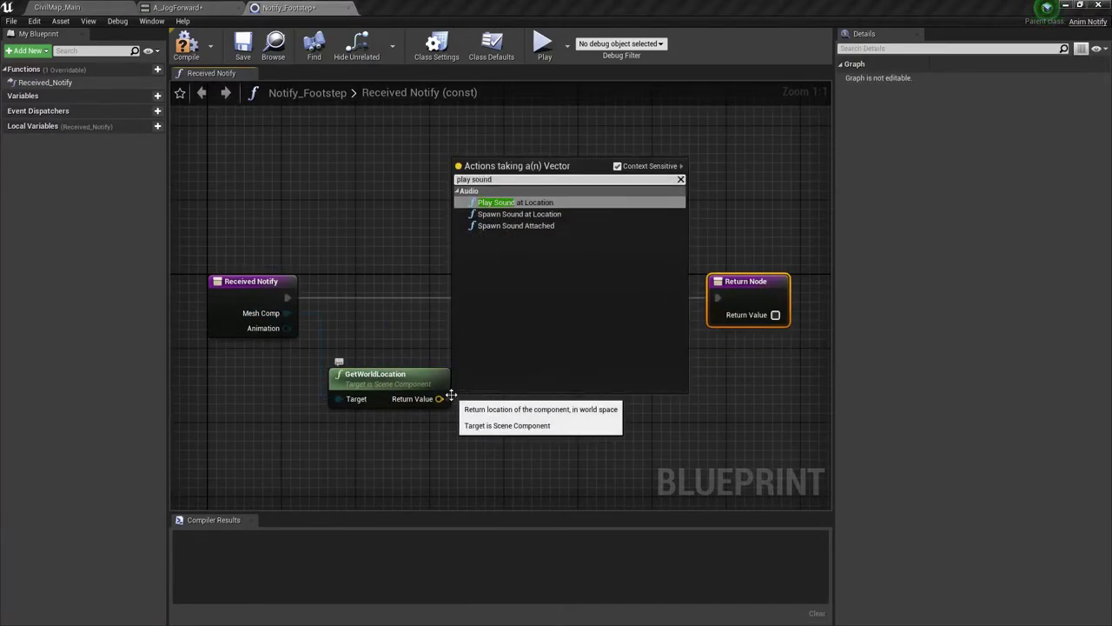
key("Return")
mouse_move(454, 397)
left_mouse_down()
mouse_move(510, 284)
mouse_move(284, 298)
left_mouse_up()
- Expand the sound node's advanced inputs and browse the sound asset list
left_click(563, 351)
left_click(546, 321)
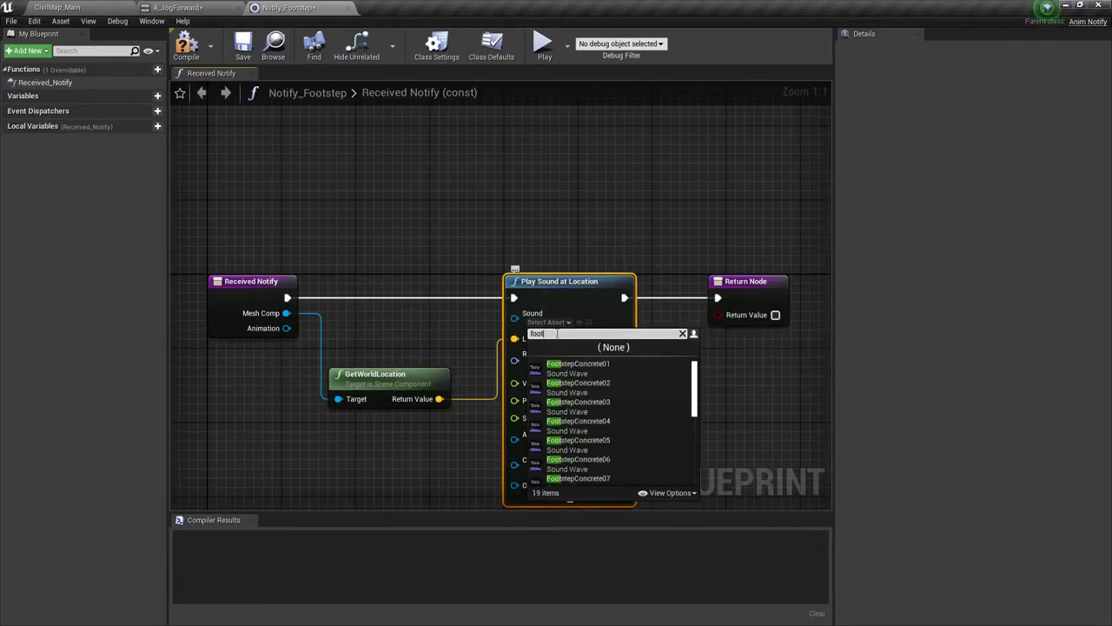
scroll(597, 392, "down", 3)
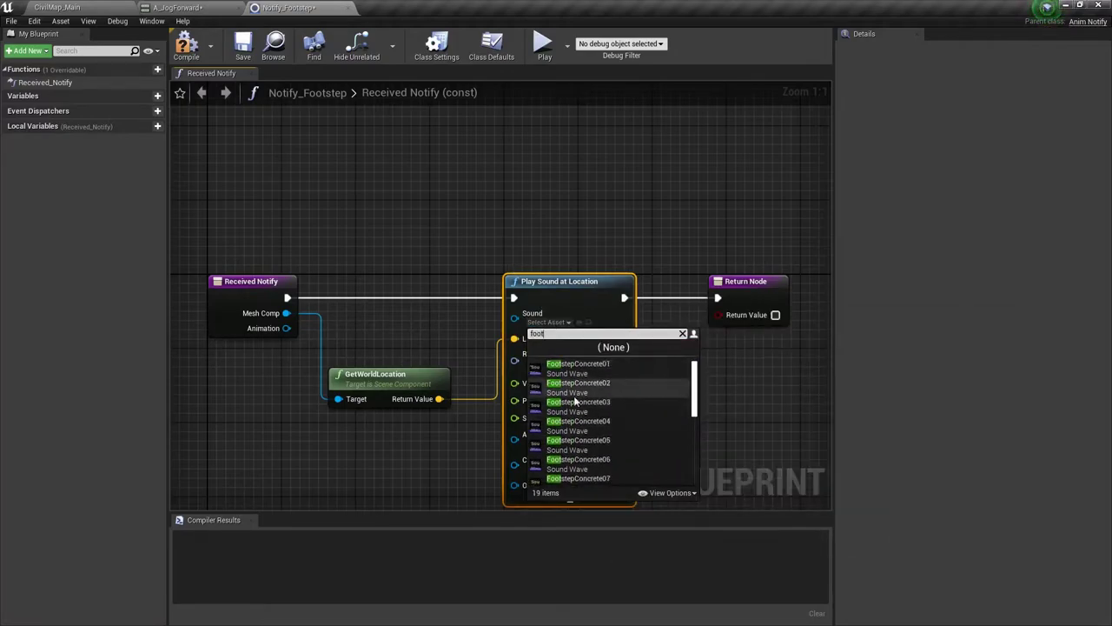
scroll(576, 384, "up", 1)
scroll(576, 384, "down", 3)
- Choose SC_FootstepConcrete as the Play Sound at Location node's sound
scroll(591, 435, "down", 2)
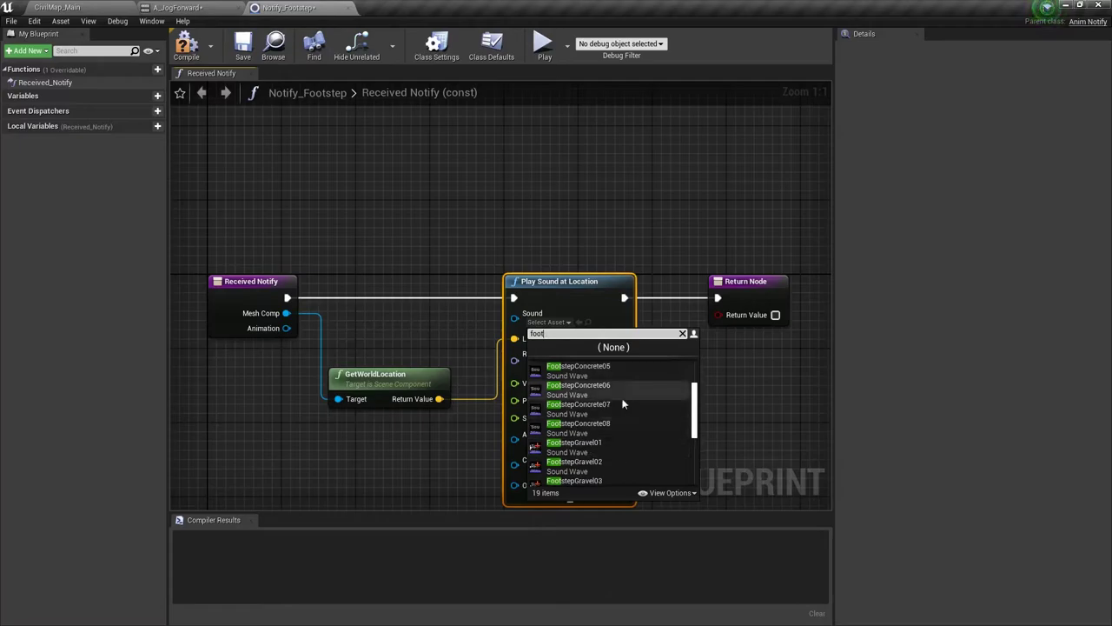
scroll(617, 405, "down", 2)
scroll(589, 431, "down", 2)
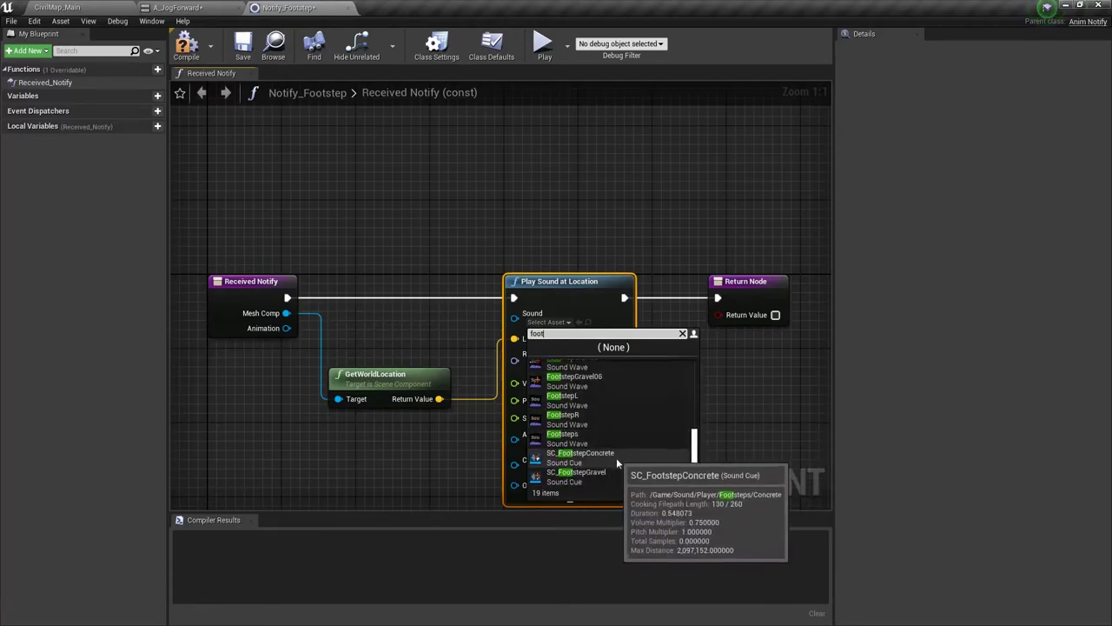
double_click(583, 456)
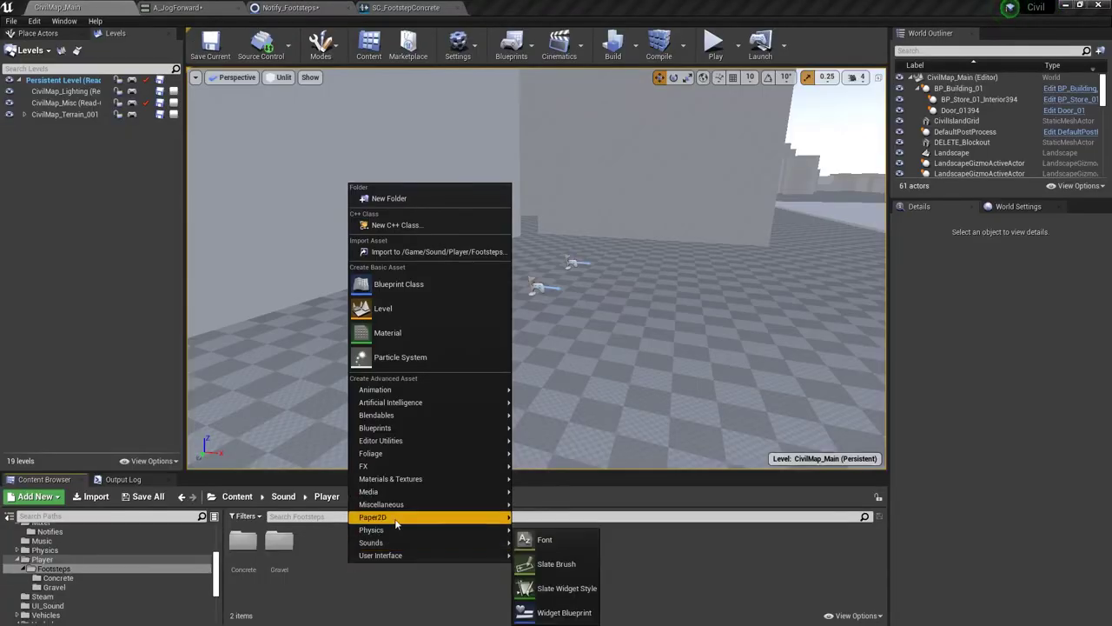
- Add a Sound Attenuation asset named FootstepAttenuation and open it
mouse_move(387, 543)
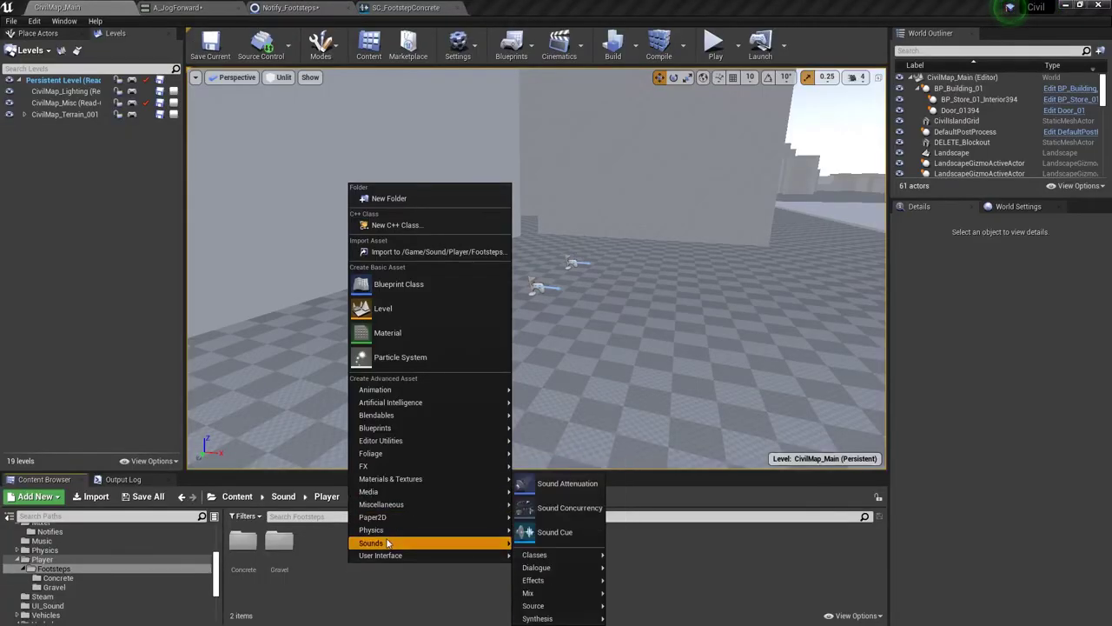
left_click(564, 483)
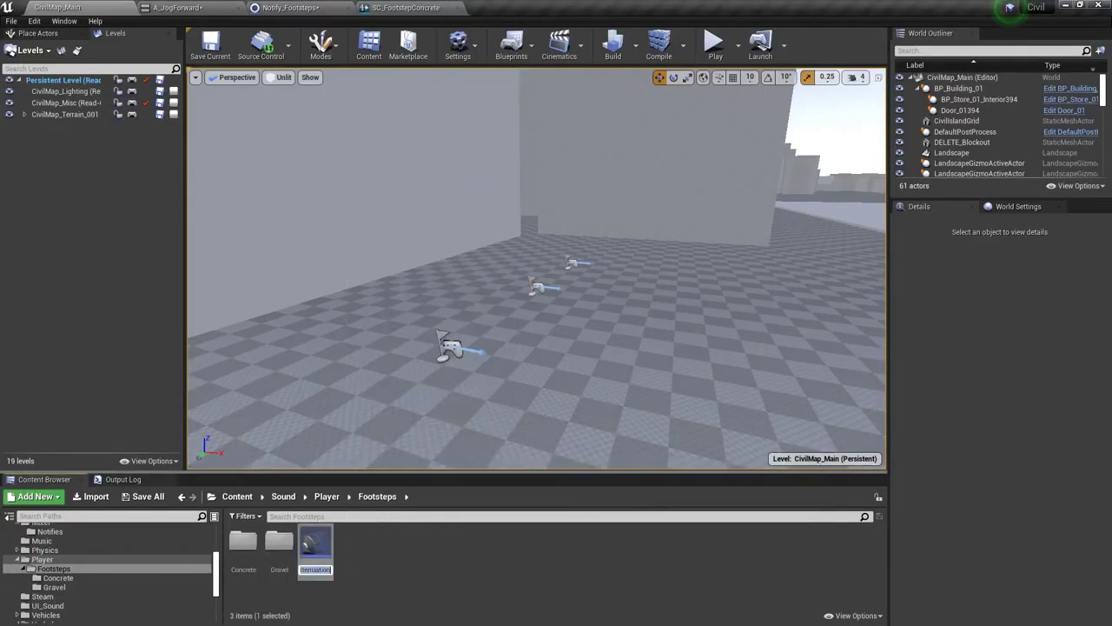
type("F")
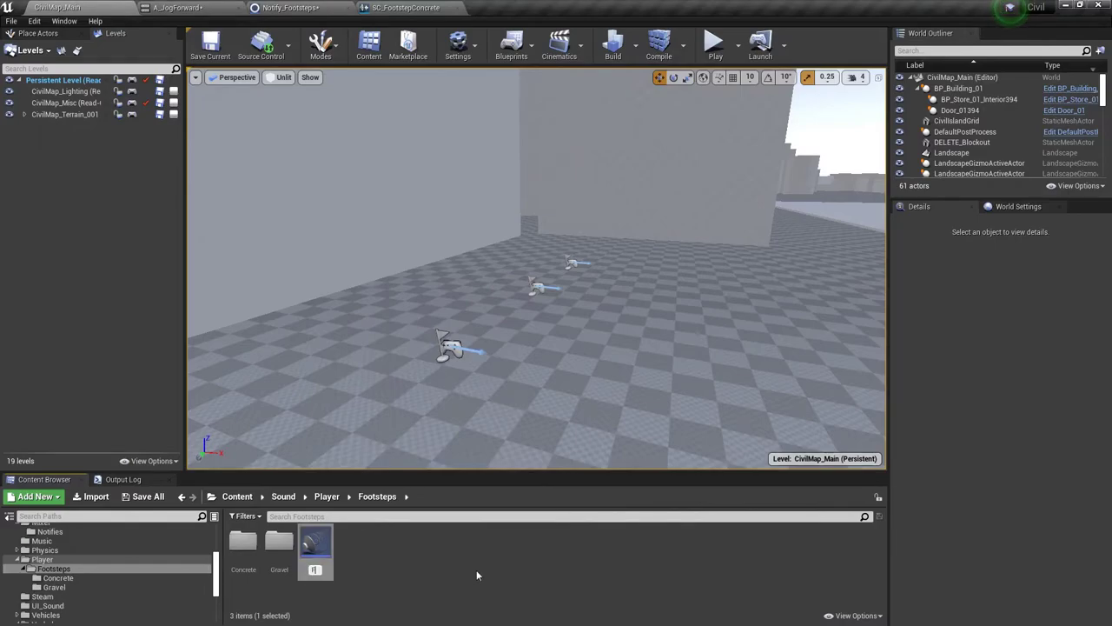
type("ootstepAttenuation")
key("Return")
double_click(326, 556)
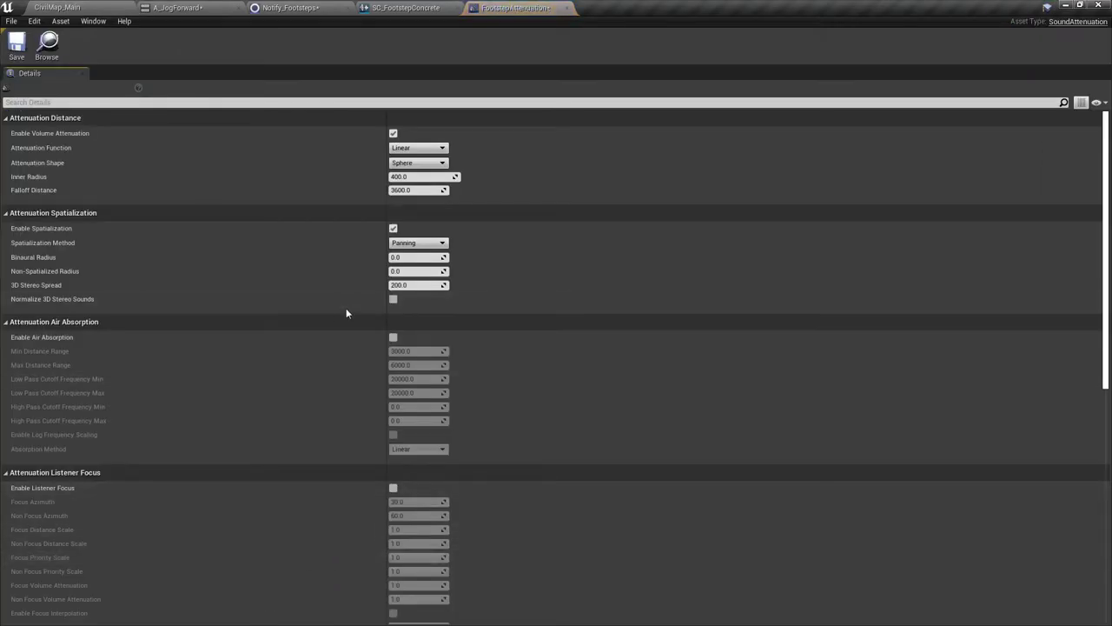
- Set the attenuation function to Natural Sound and spatialization to Binaural
left_click(421, 148)
left_click(422, 189)
type("2500")
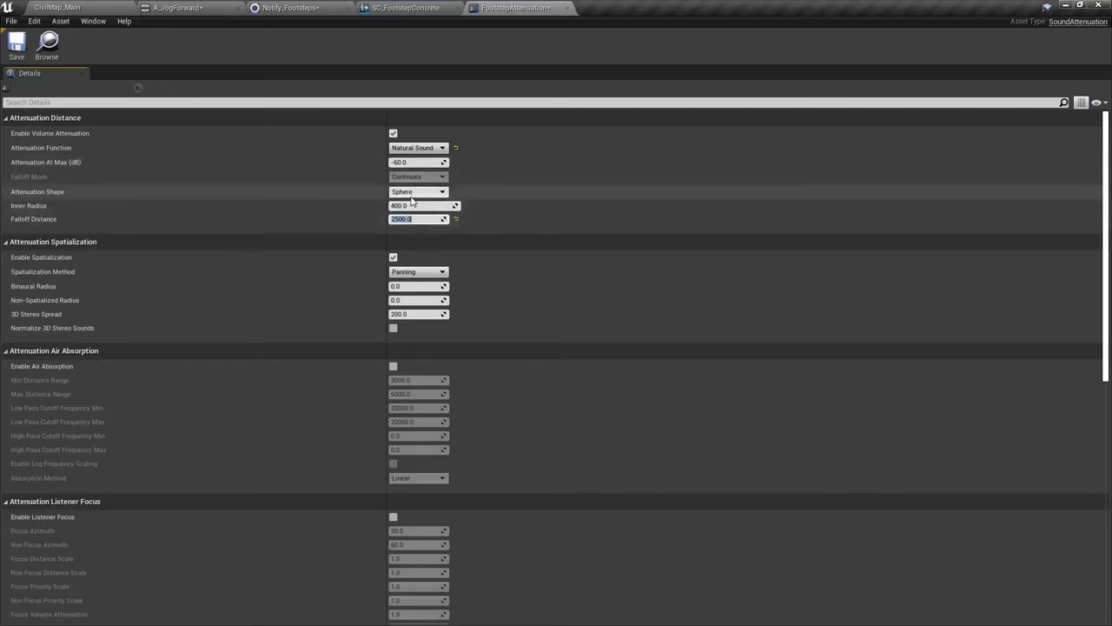
left_click(417, 271)
left_click(406, 296)
type("200")
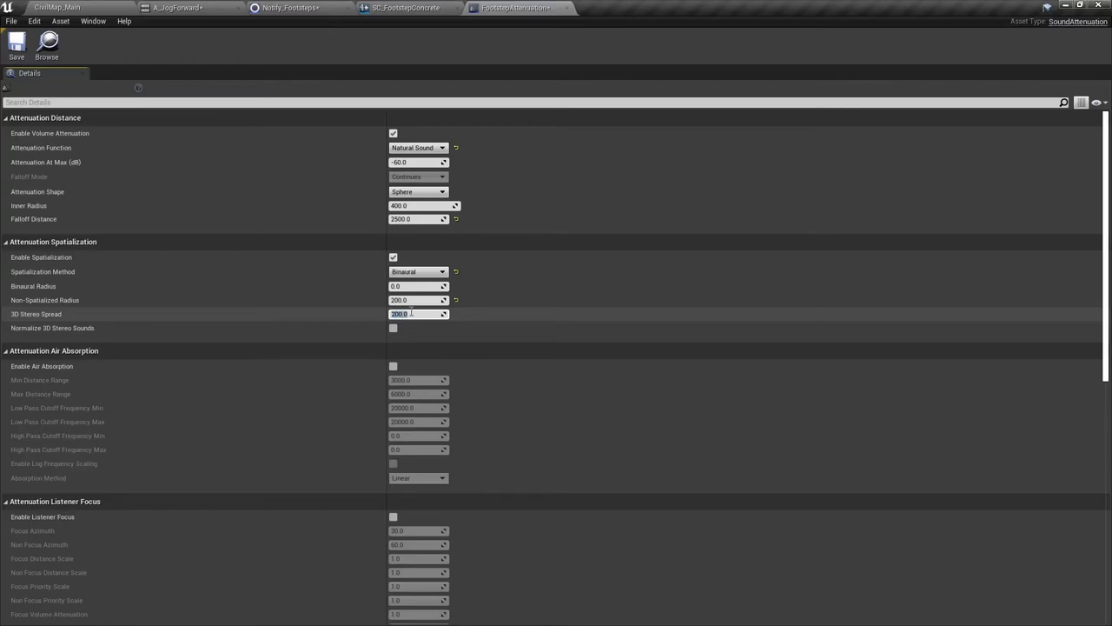
- Enable air absorption and set its distance range to 2000–4000
left_click(393, 366)
left_click(404, 379)
type("20")
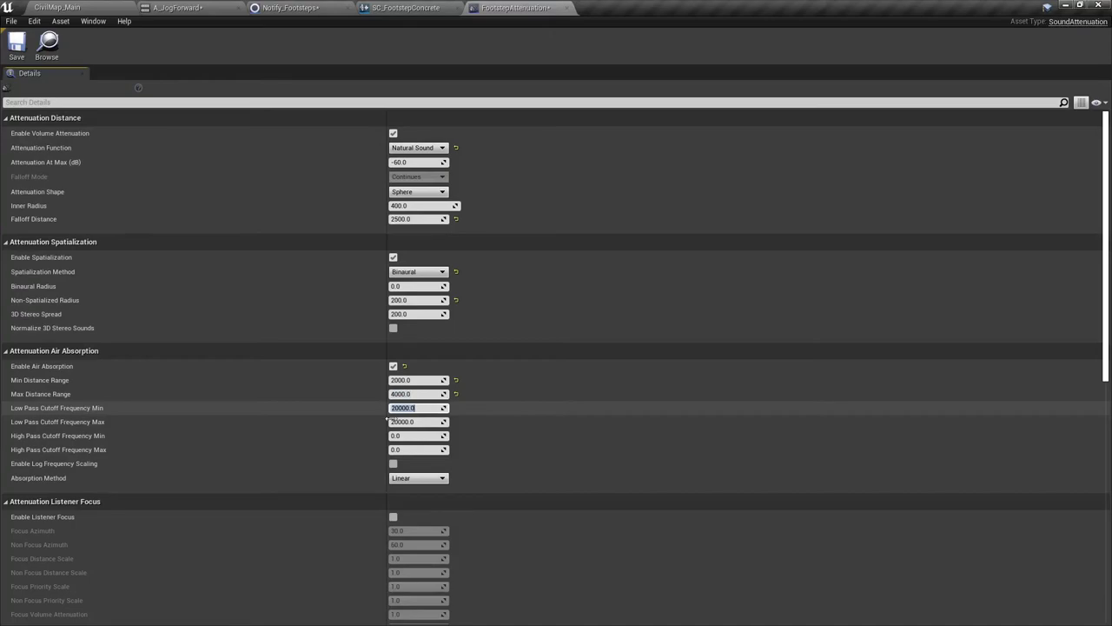
scroll(331, 483, "down", 2)
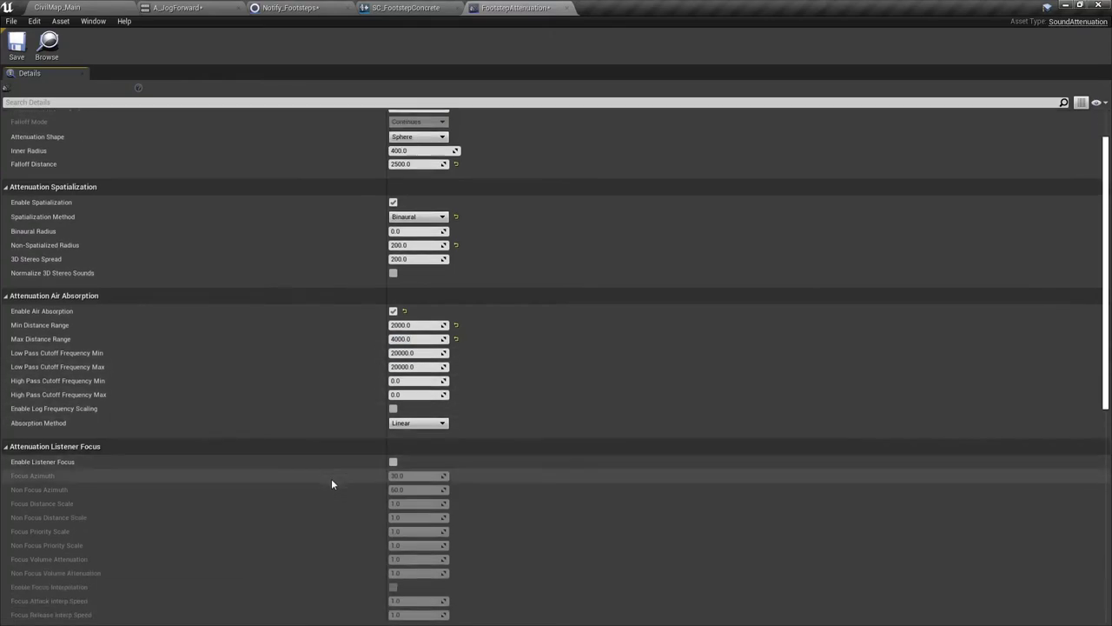
scroll(293, 384, "up", 2)
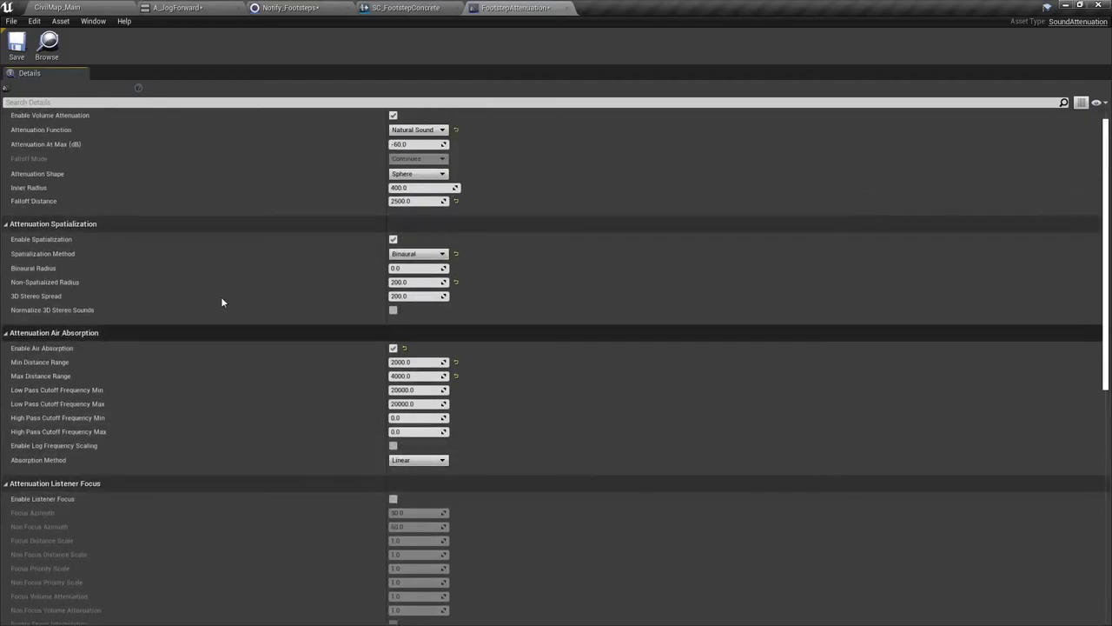
- Save FootstepAttenuation, assign it as the sound node's attenuation, and save Notify_Footsteps
left_click(17, 43)
left_click(418, 7)
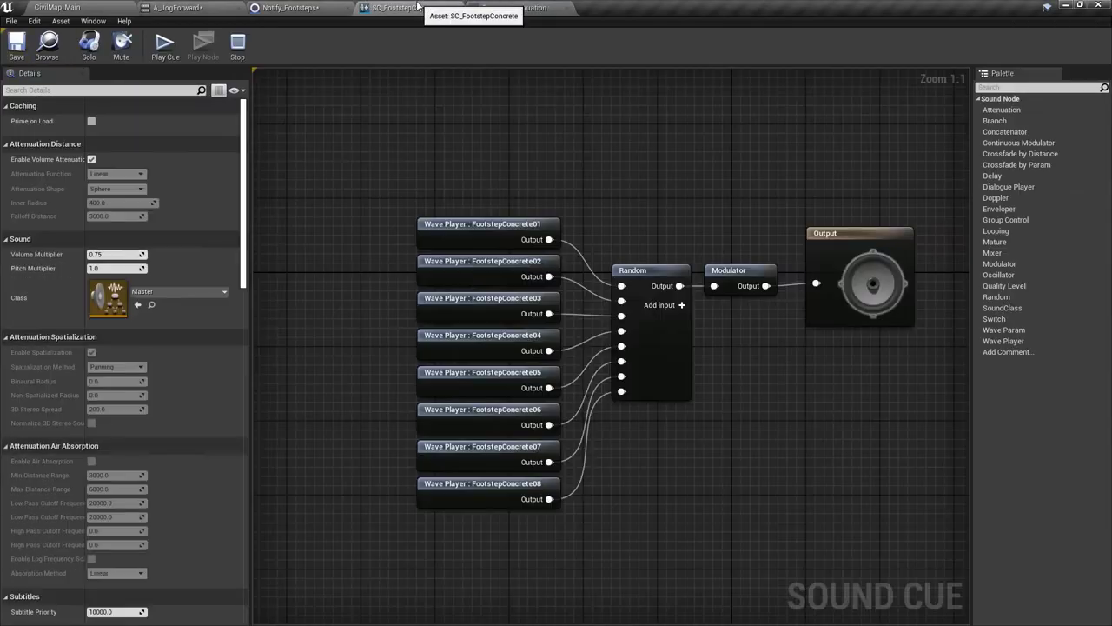
left_click(308, 7)
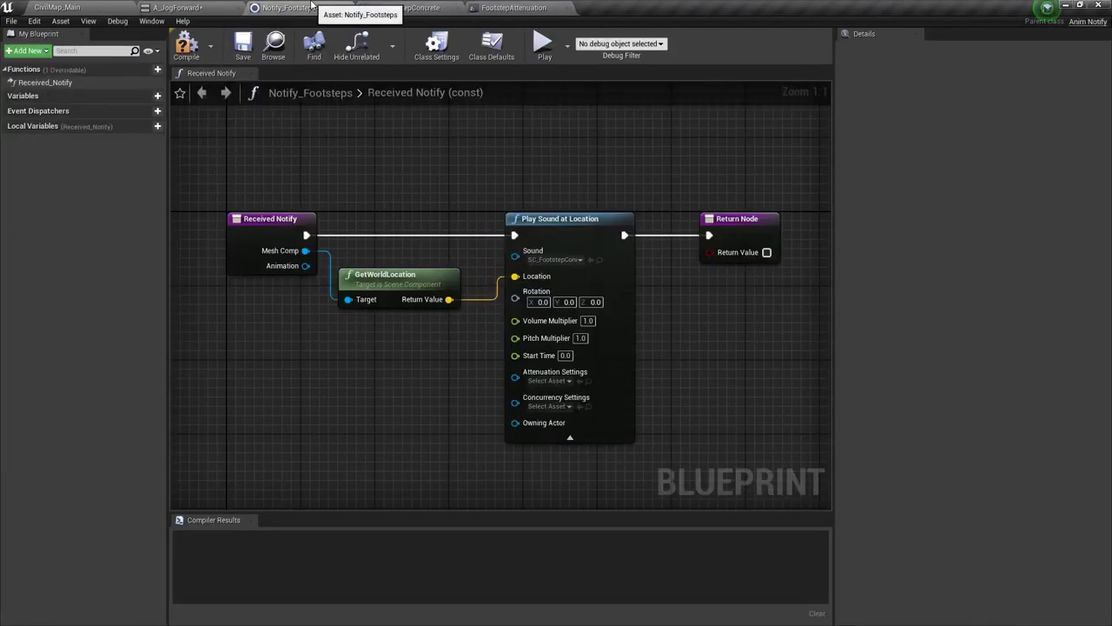
left_click(534, 380)
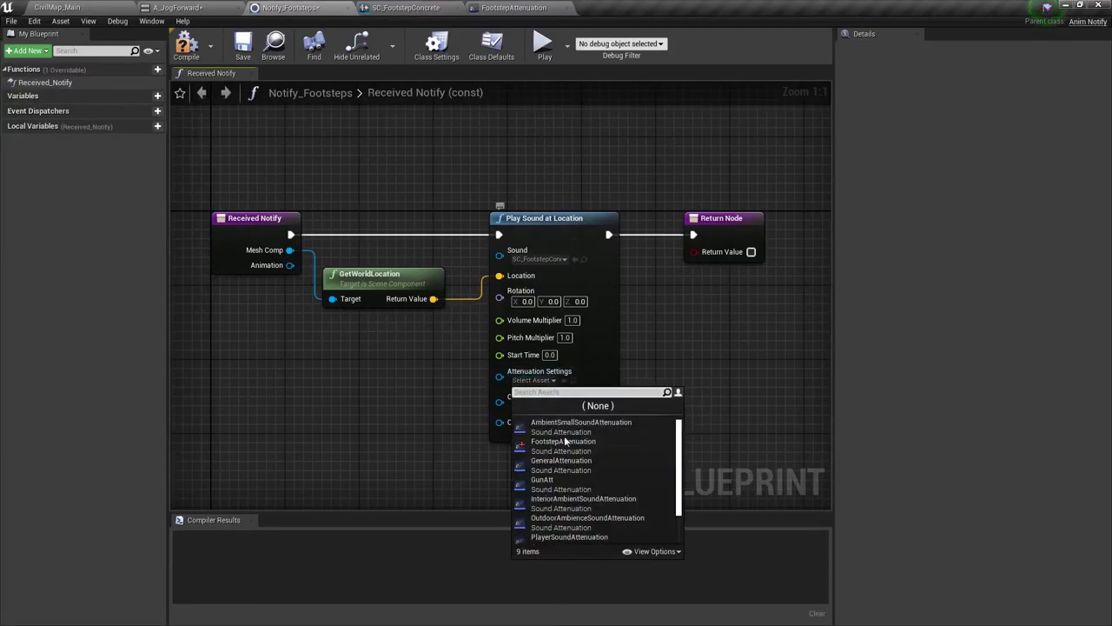
left_click(581, 443)
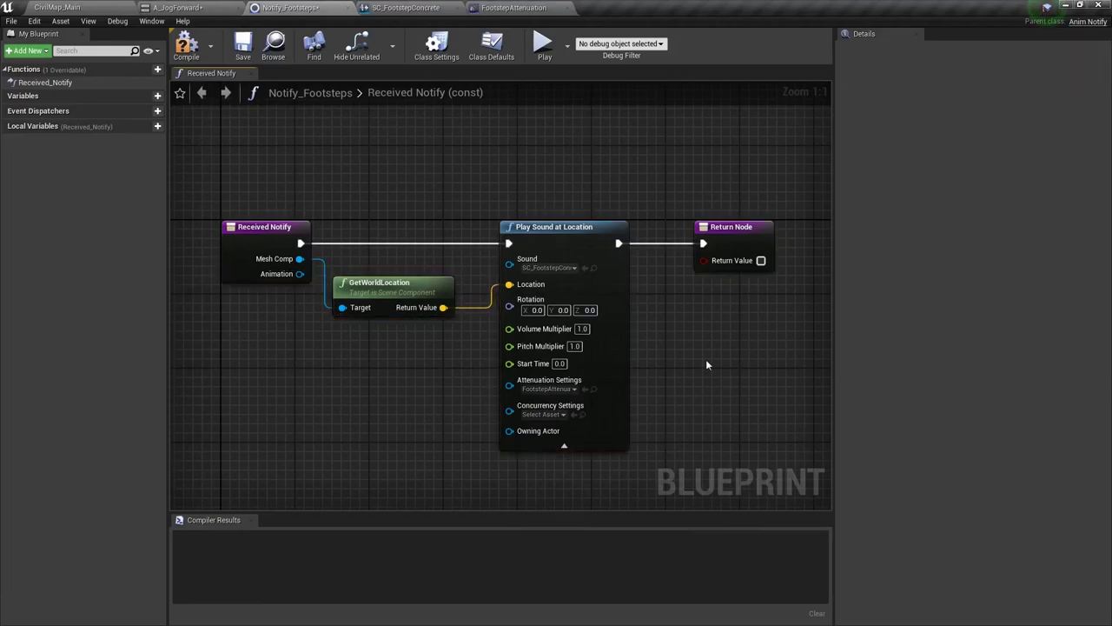
left_click(244, 43)
left_click(178, 8)
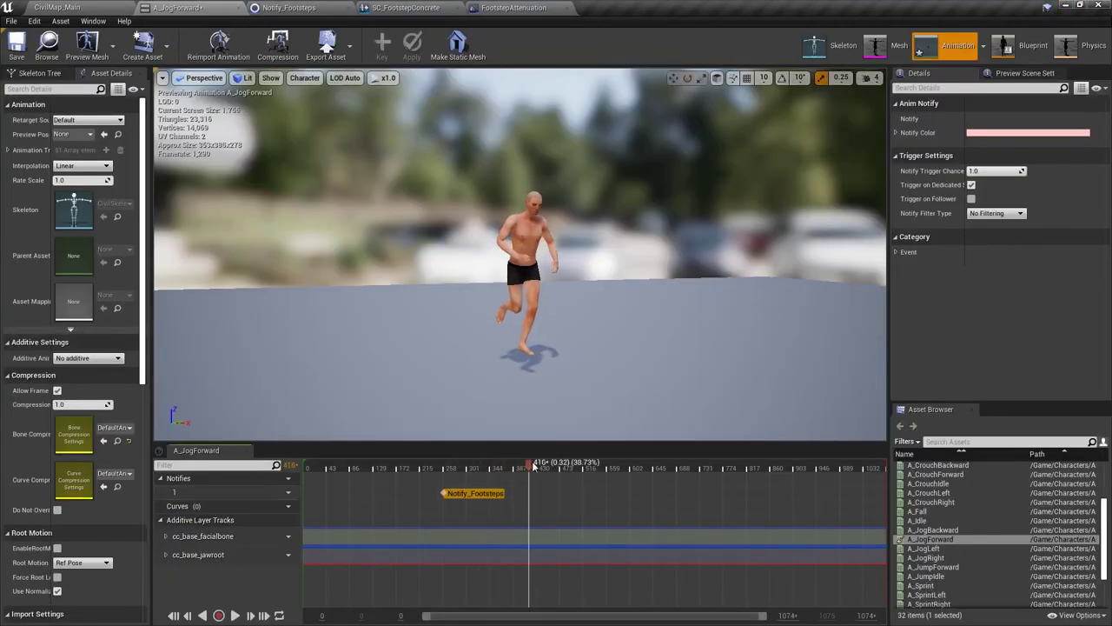
- Shift the first Notify_Footsteps later and add a second one near the jog's end
left_click_drag(475, 492, 549, 492)
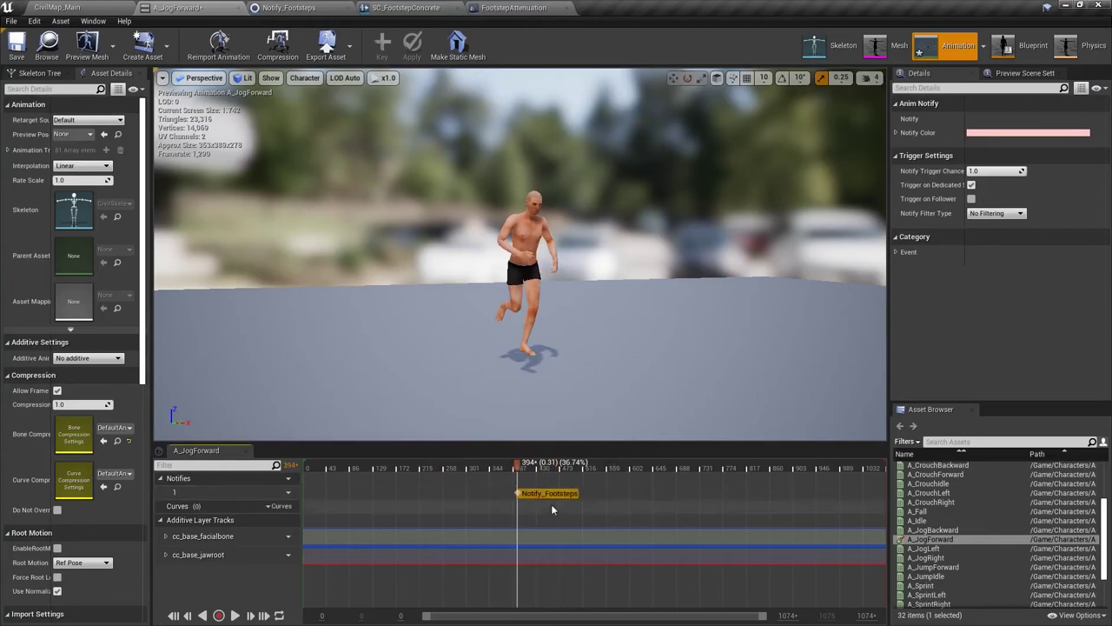
right_click(620, 493)
mouse_move(652, 503)
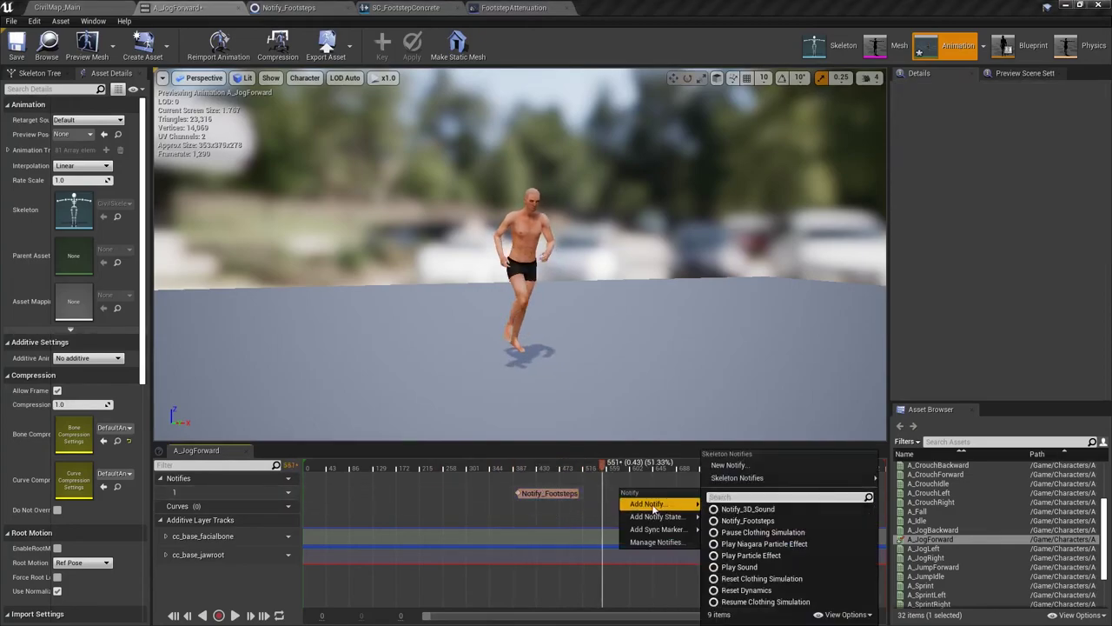
left_click(746, 521)
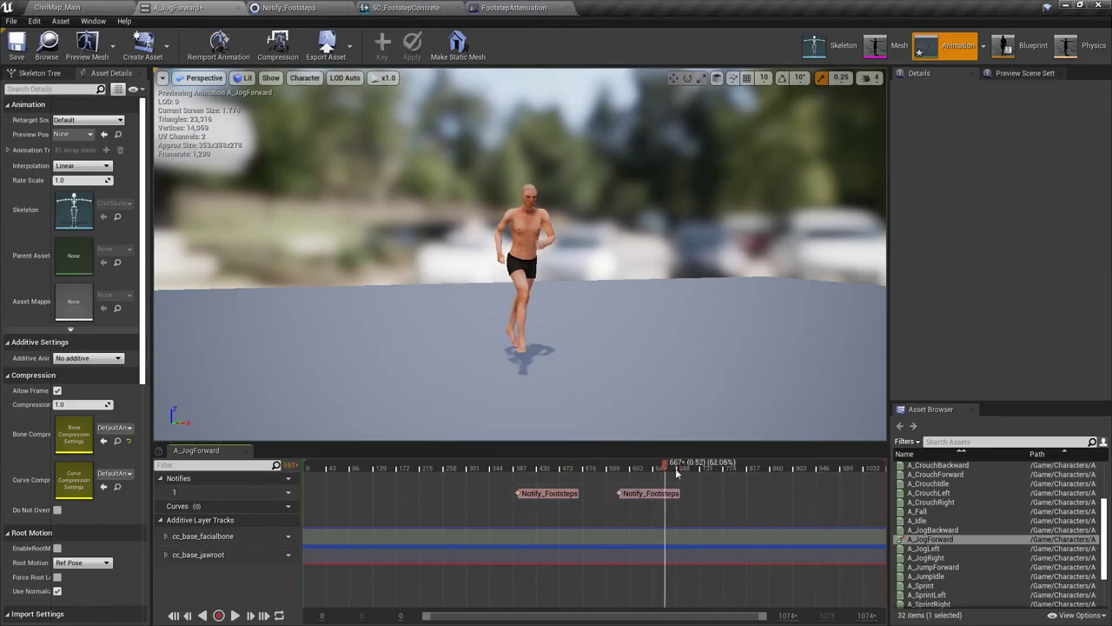
left_click_drag(660, 494, 828, 504)
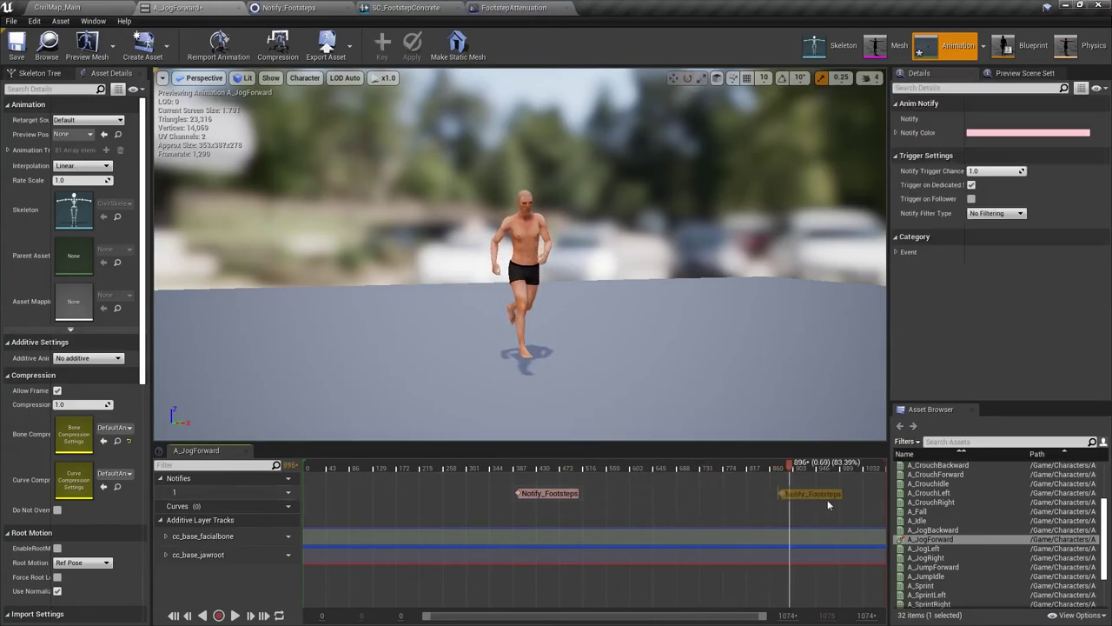
- Compile the Notify_Footsteps blueprint and return to A_JogForward
left_click(289, 7)
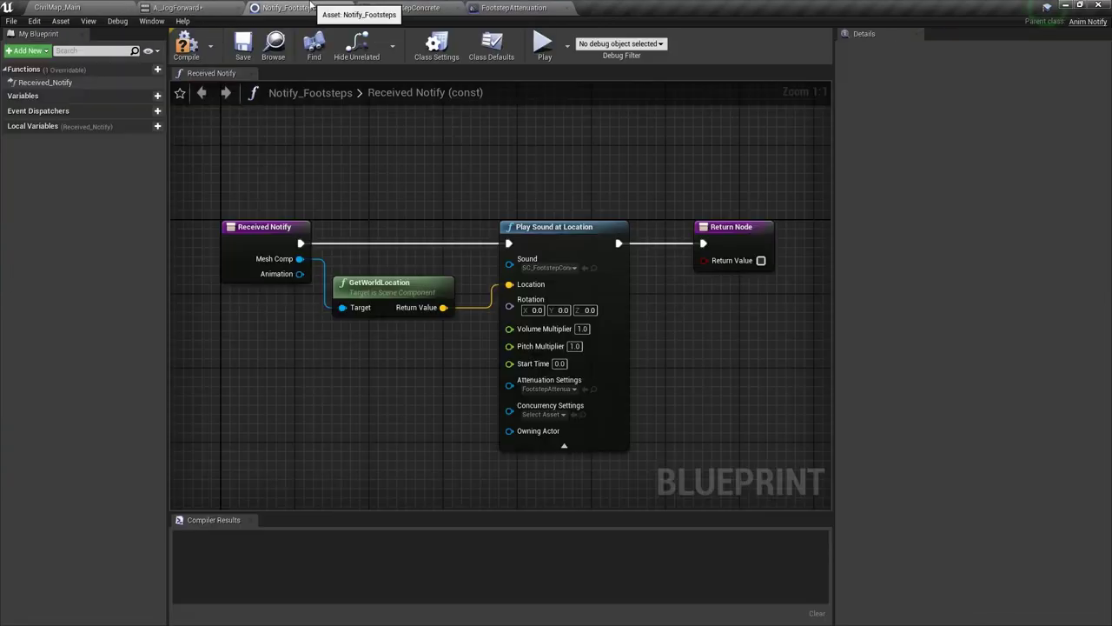
left_click(189, 56)
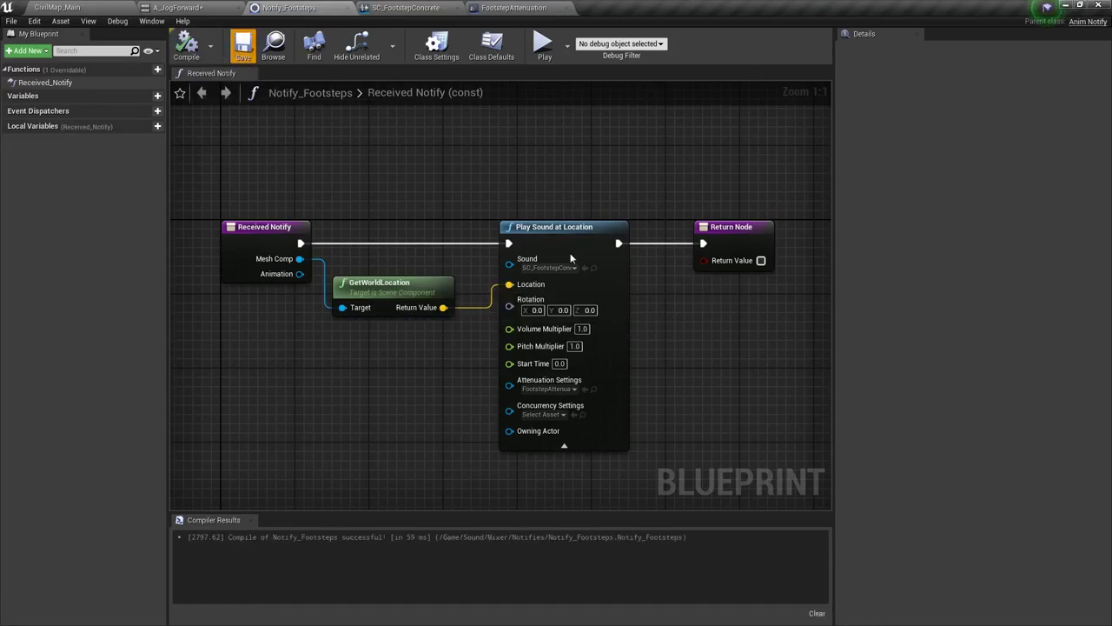
left_click(178, 7)
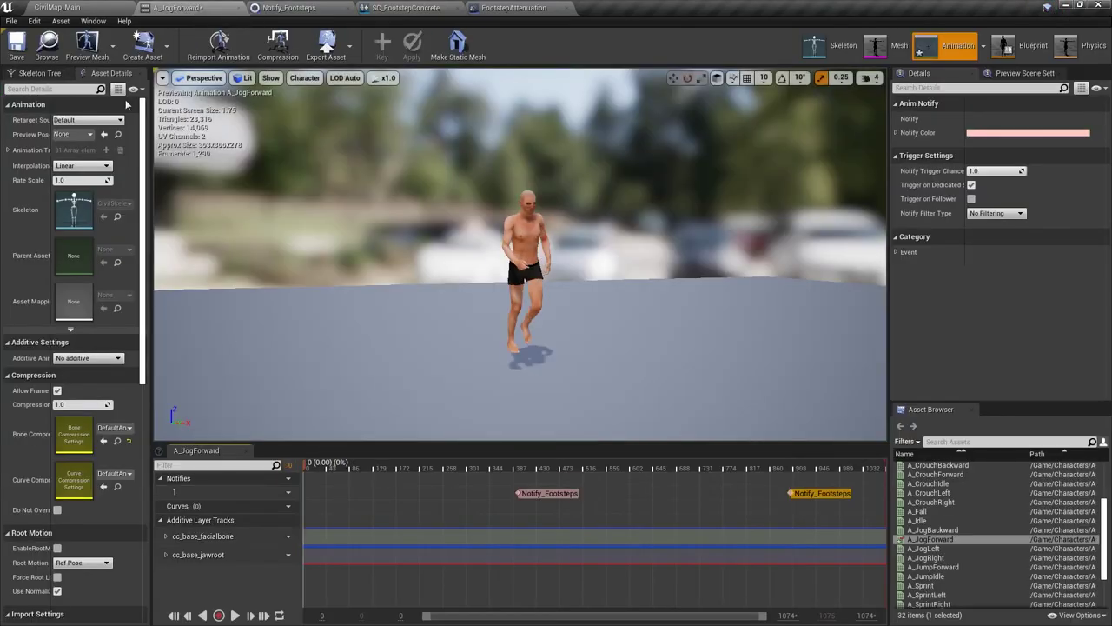
- Save A_JogForward and play the jog animation, zooming in to watch both Notify_Footsteps notifies fire
left_click(16, 45)
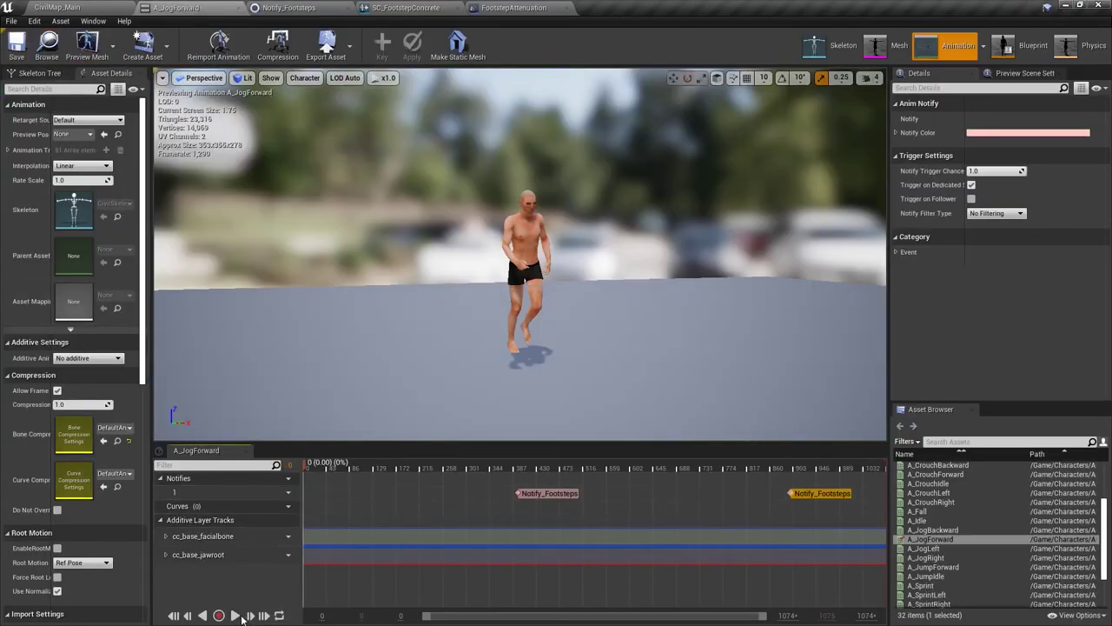
left_click(235, 615)
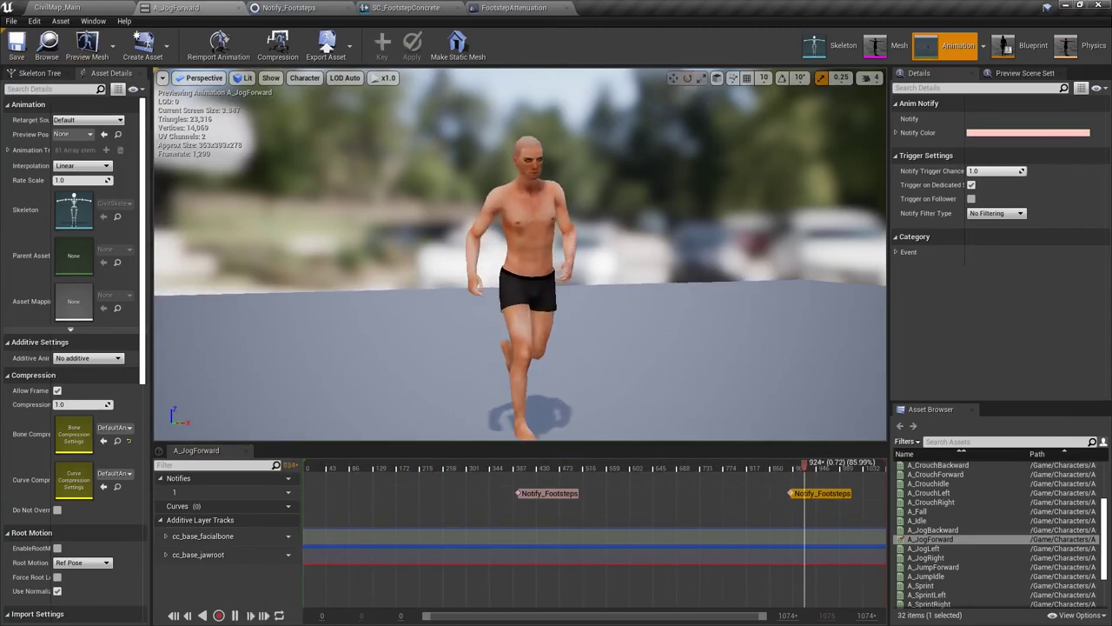
scroll(519, 255, "down", 3)
scroll(520, 254, "down", 2)
scroll(519, 254, "down", 2)
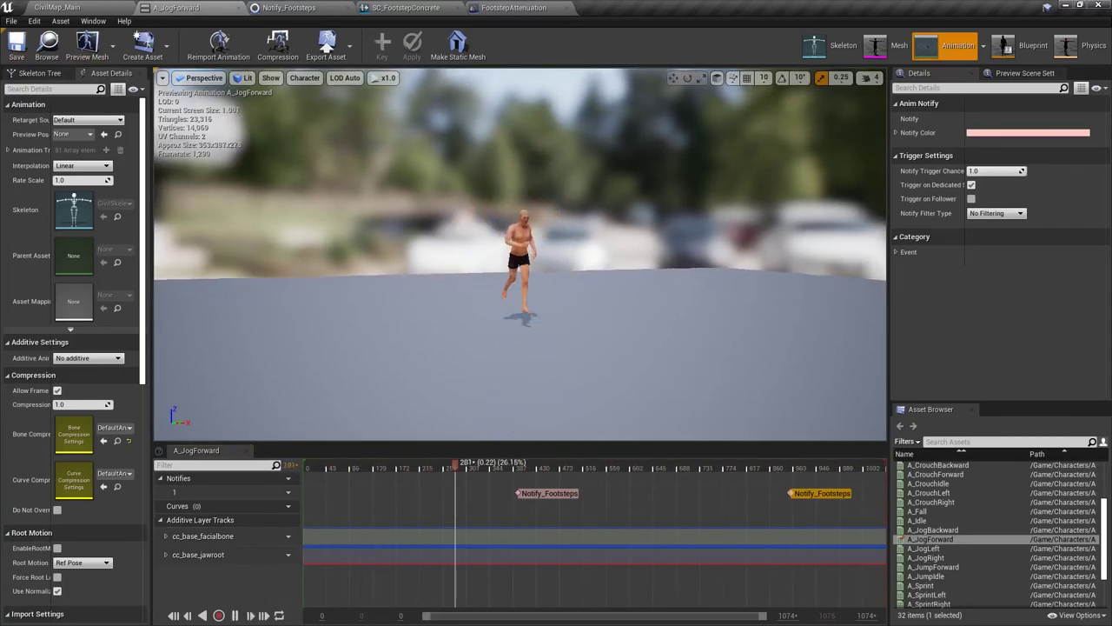
scroll(520, 255, "up", 2)
scroll(519, 255, "up", 4)
scroll(520, 254, "down", 2)
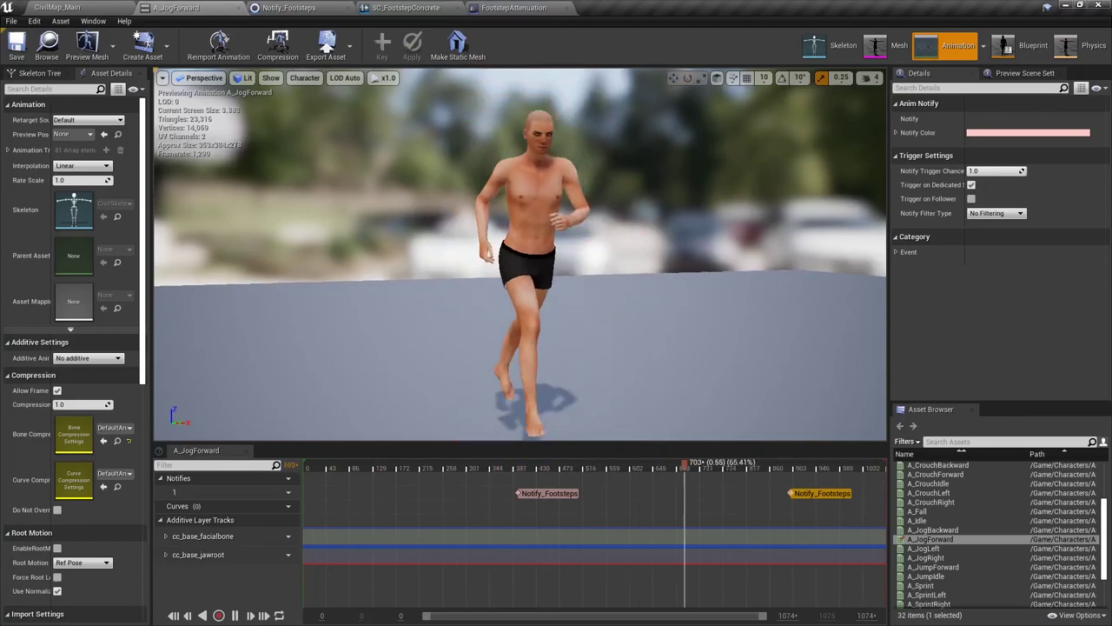
scroll(519, 255, "down", 3)
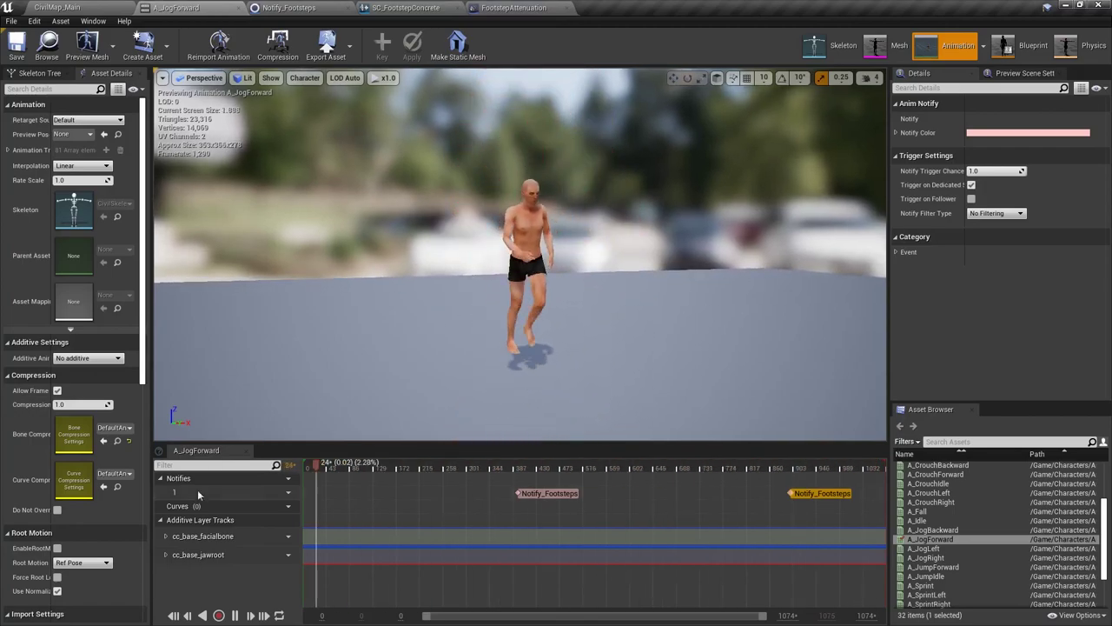